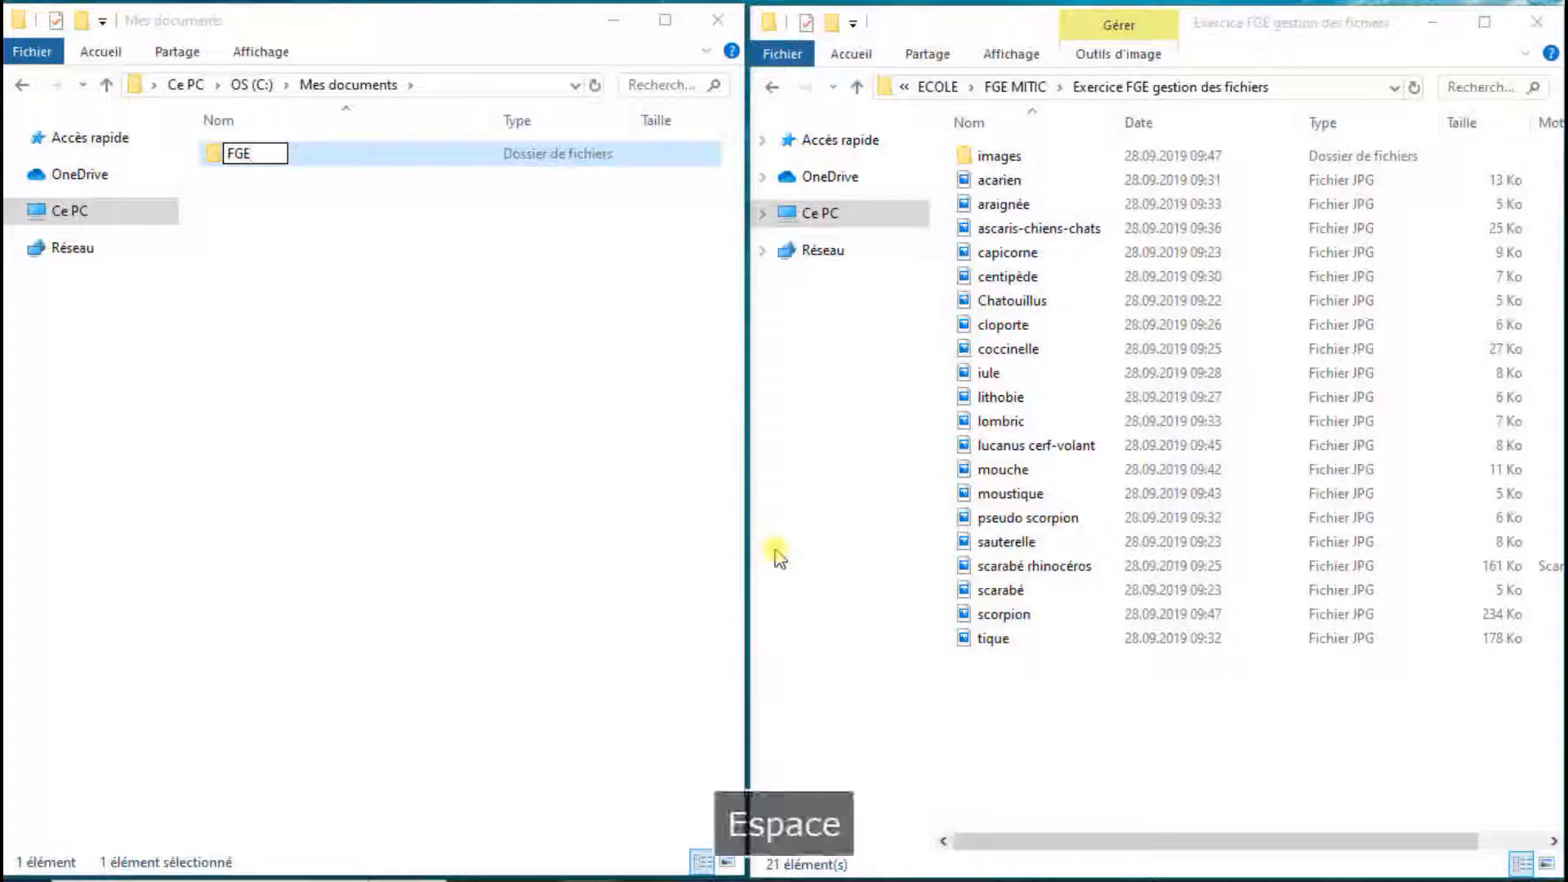
# Name the new folder in Mes documents "FGE gestion de fichiers" and open it
pyautogui.write('gestion de f')
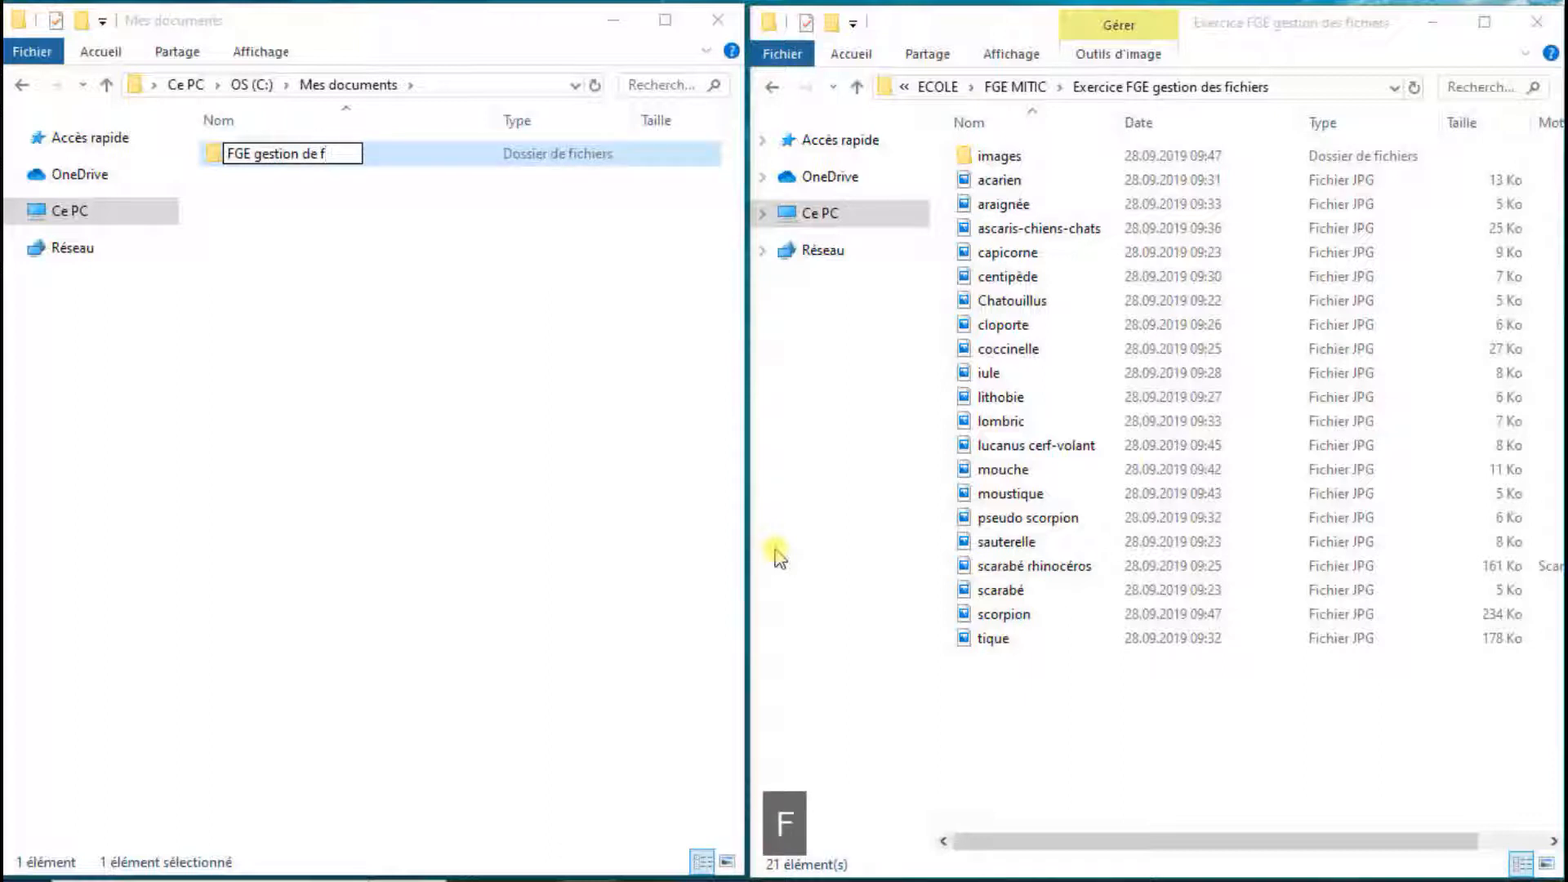
pyautogui.write('ichiers')
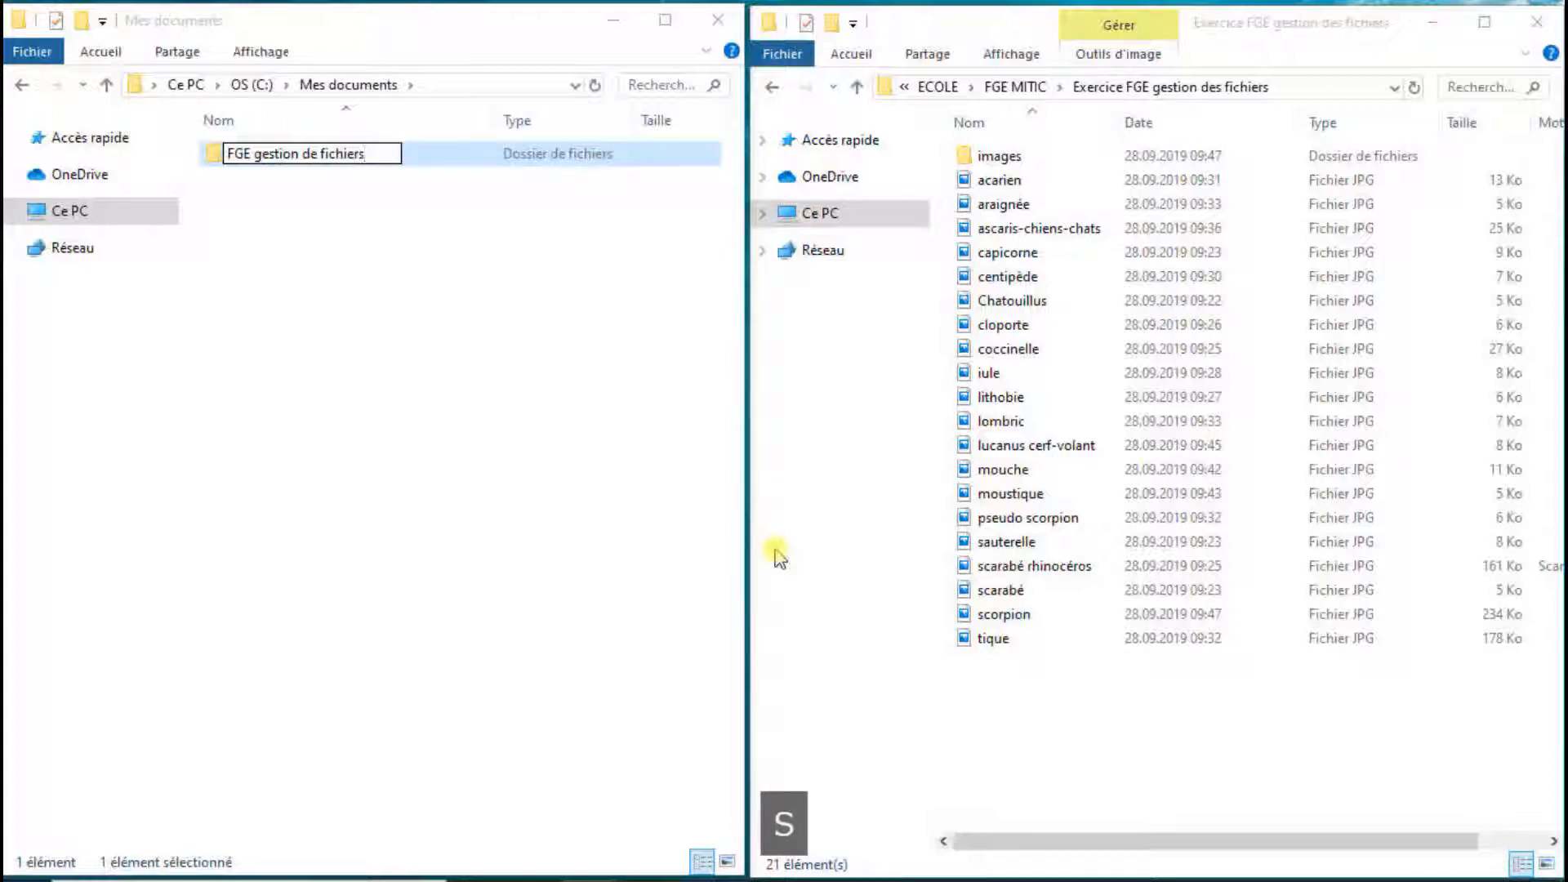
pyautogui.press('Return')
pyautogui.press('Return')
# Copy the whole contents of the Exercice FGE gestion des fichiers folder into the empty FGE gestion de fichiers folder
pyautogui.moveTo(1422, 749); pyautogui.dragTo(937, 94)
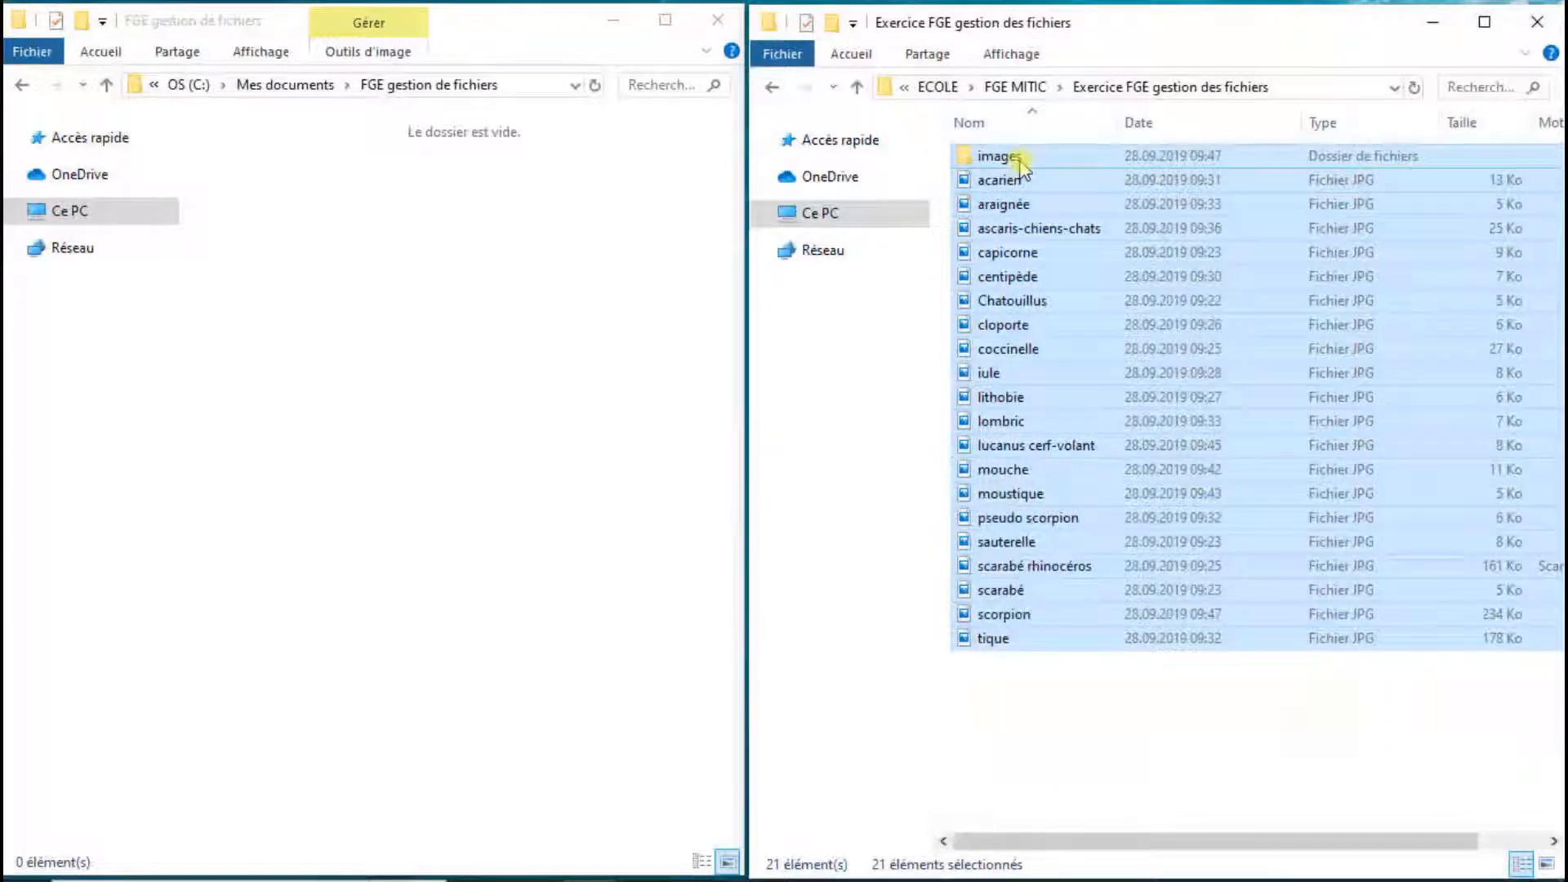
pyautogui.moveTo(1012, 155); pyautogui.dragTo(362, 284)
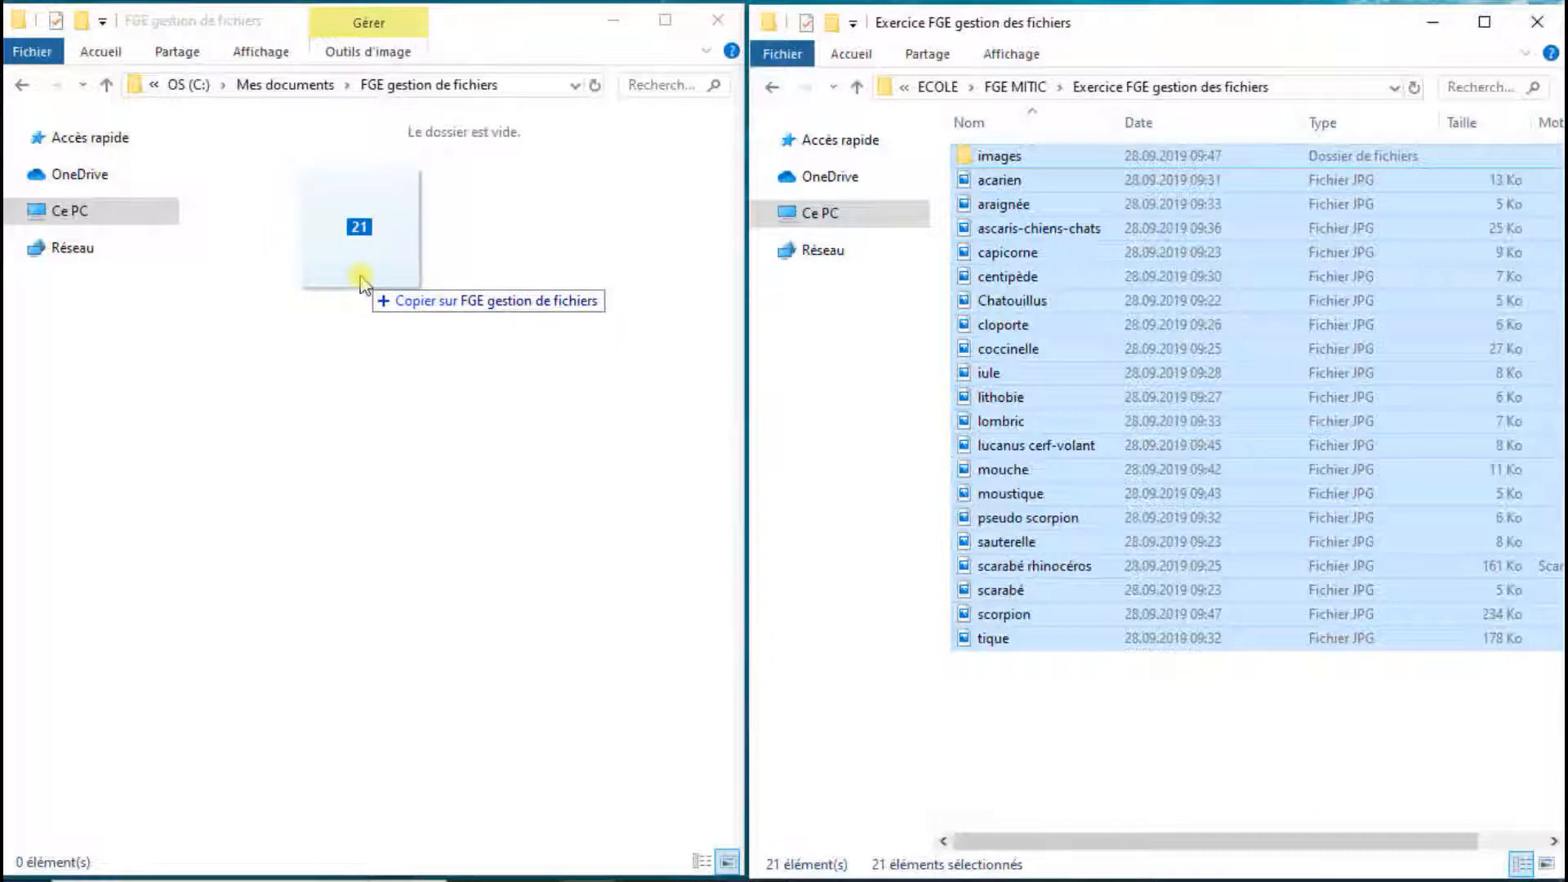
pyautogui.moveTo(360, 282); pyautogui.dragTo(366, 278)
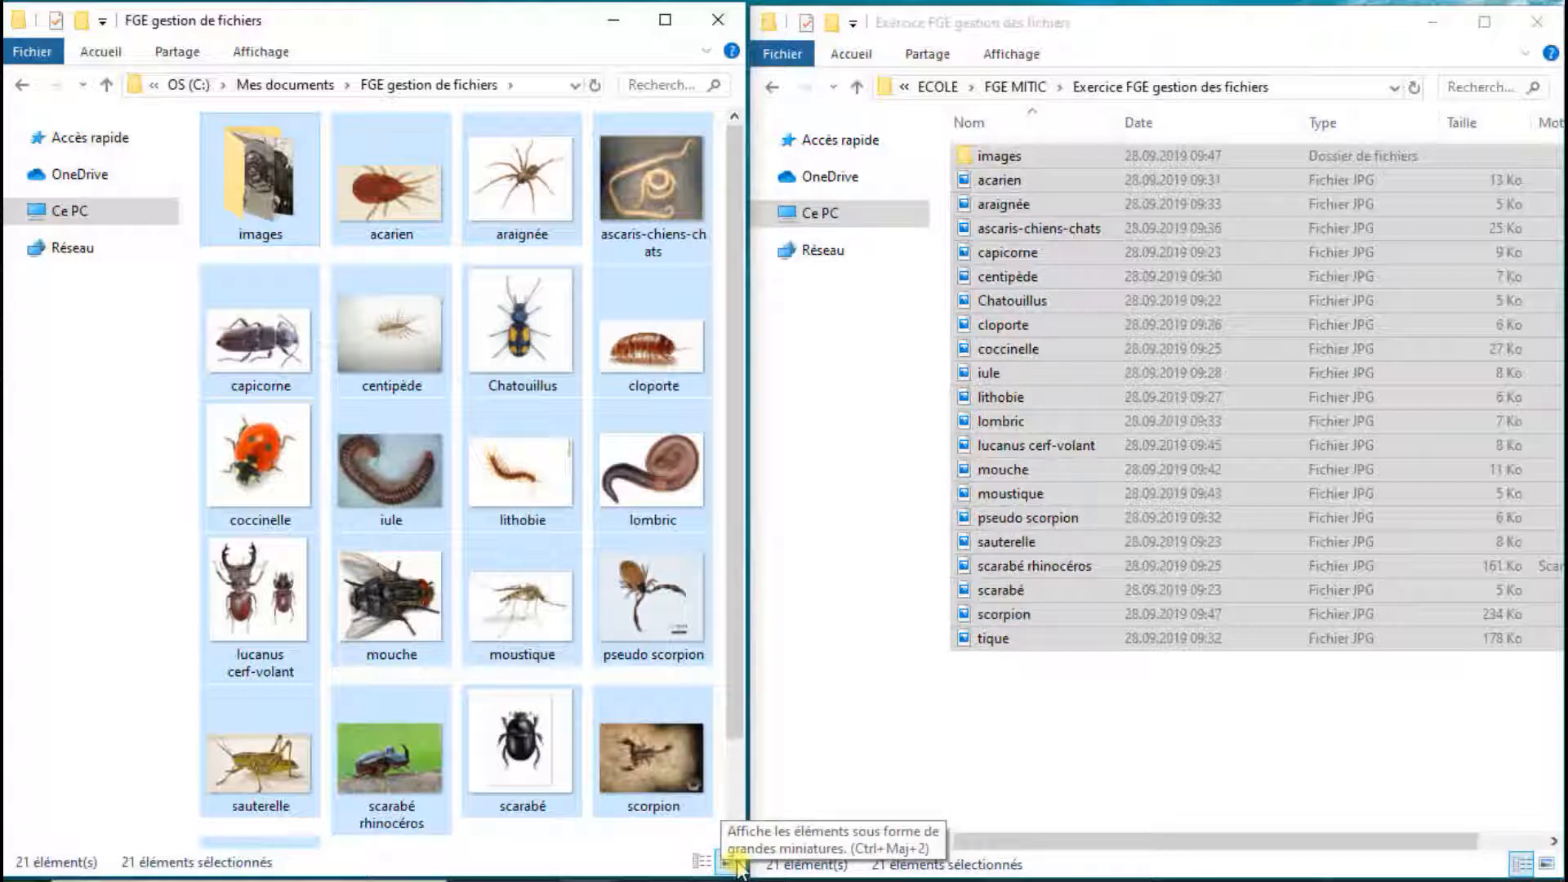
# Show the FGE gestion de fichiers folder as a detailed list, return it to large thumbnails, and maximize its window
pyautogui.click(701, 861)
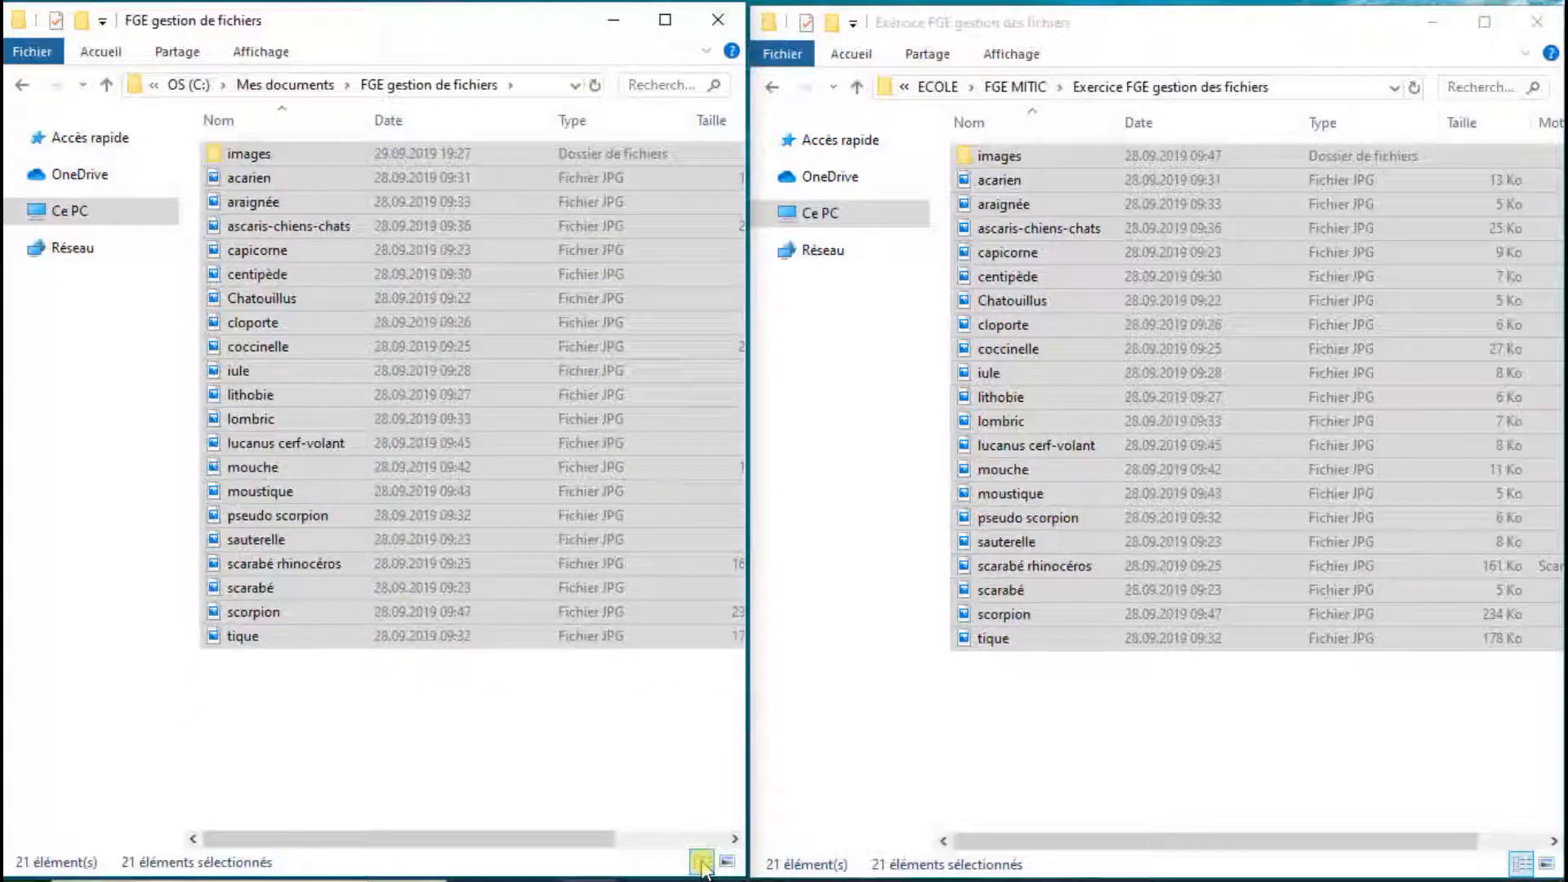
pyautogui.click(727, 862)
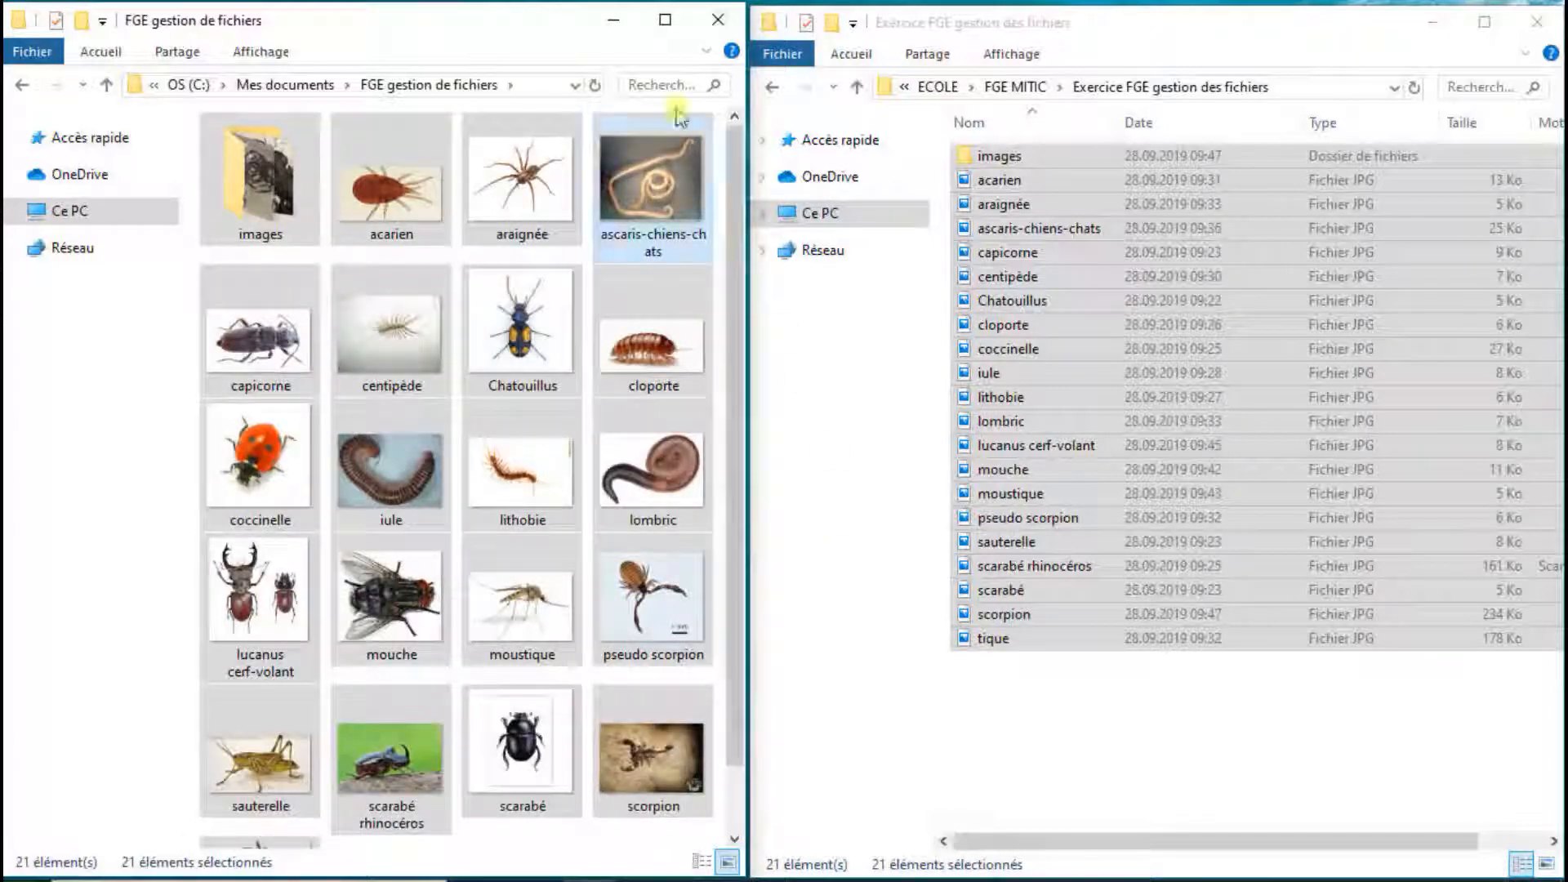
pyautogui.click(666, 24)
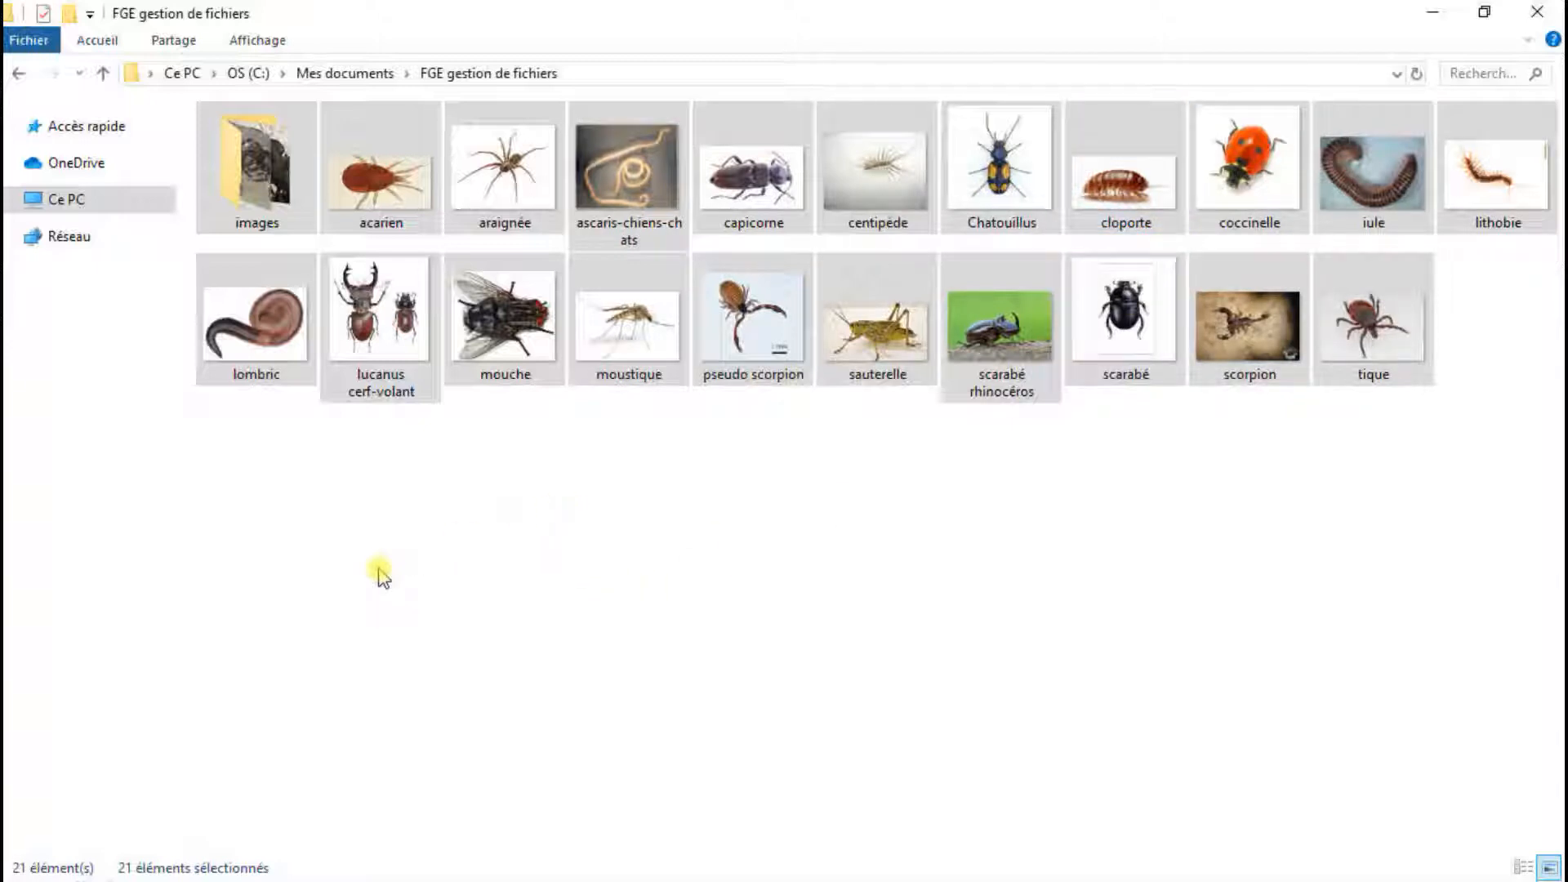
# Create a new folder named "insecte" in FGE gestion de fichiers
pyautogui.click(340, 529)
pyautogui.rightClick(274, 505)
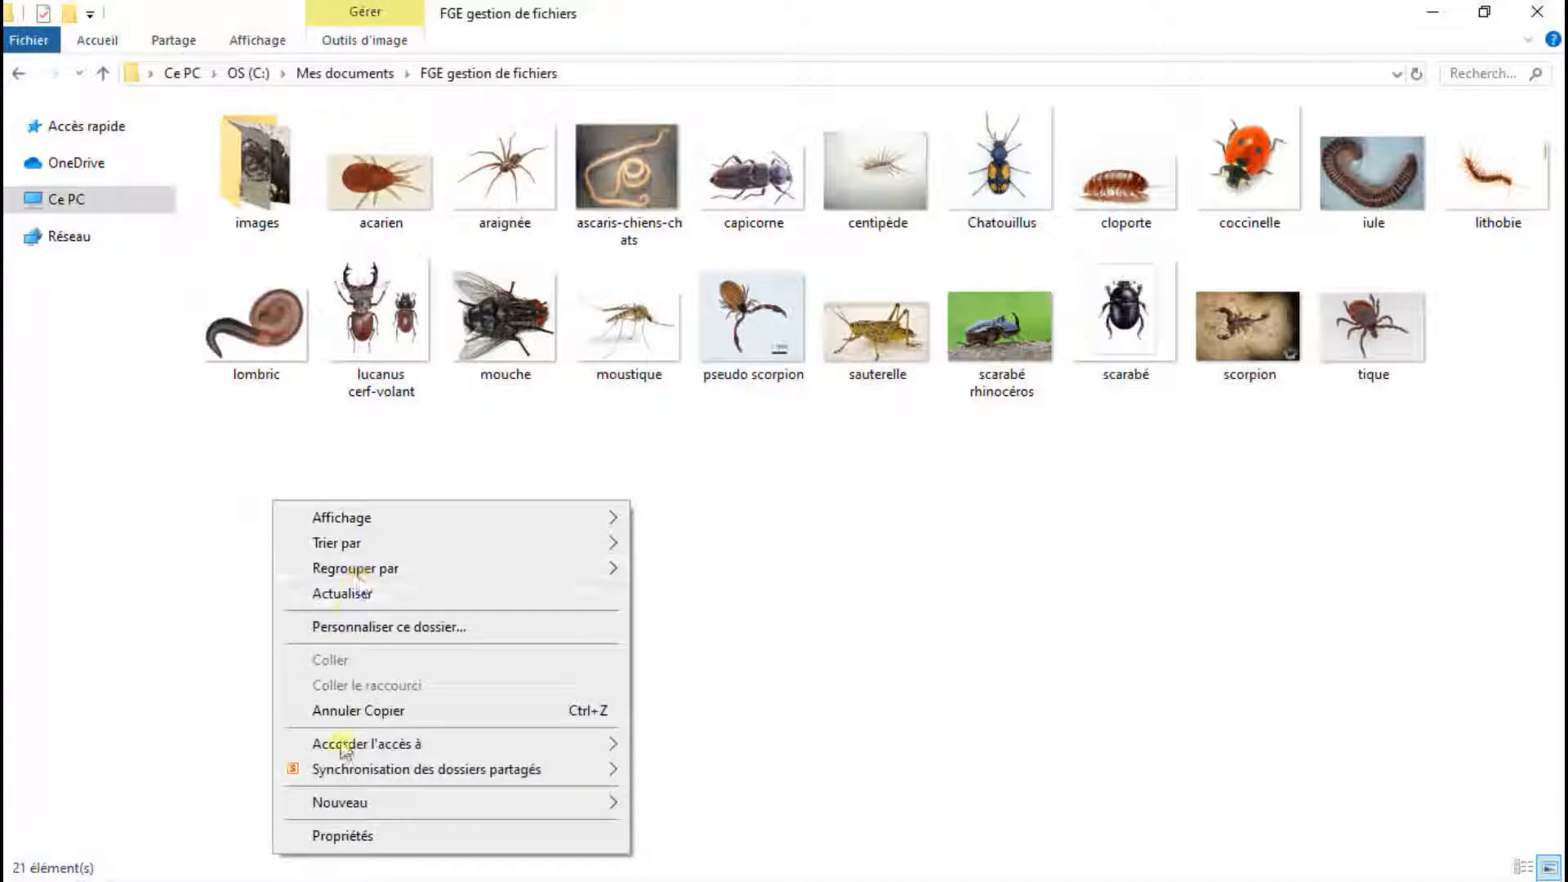
pyautogui.moveTo(351, 802)
pyautogui.click(719, 516)
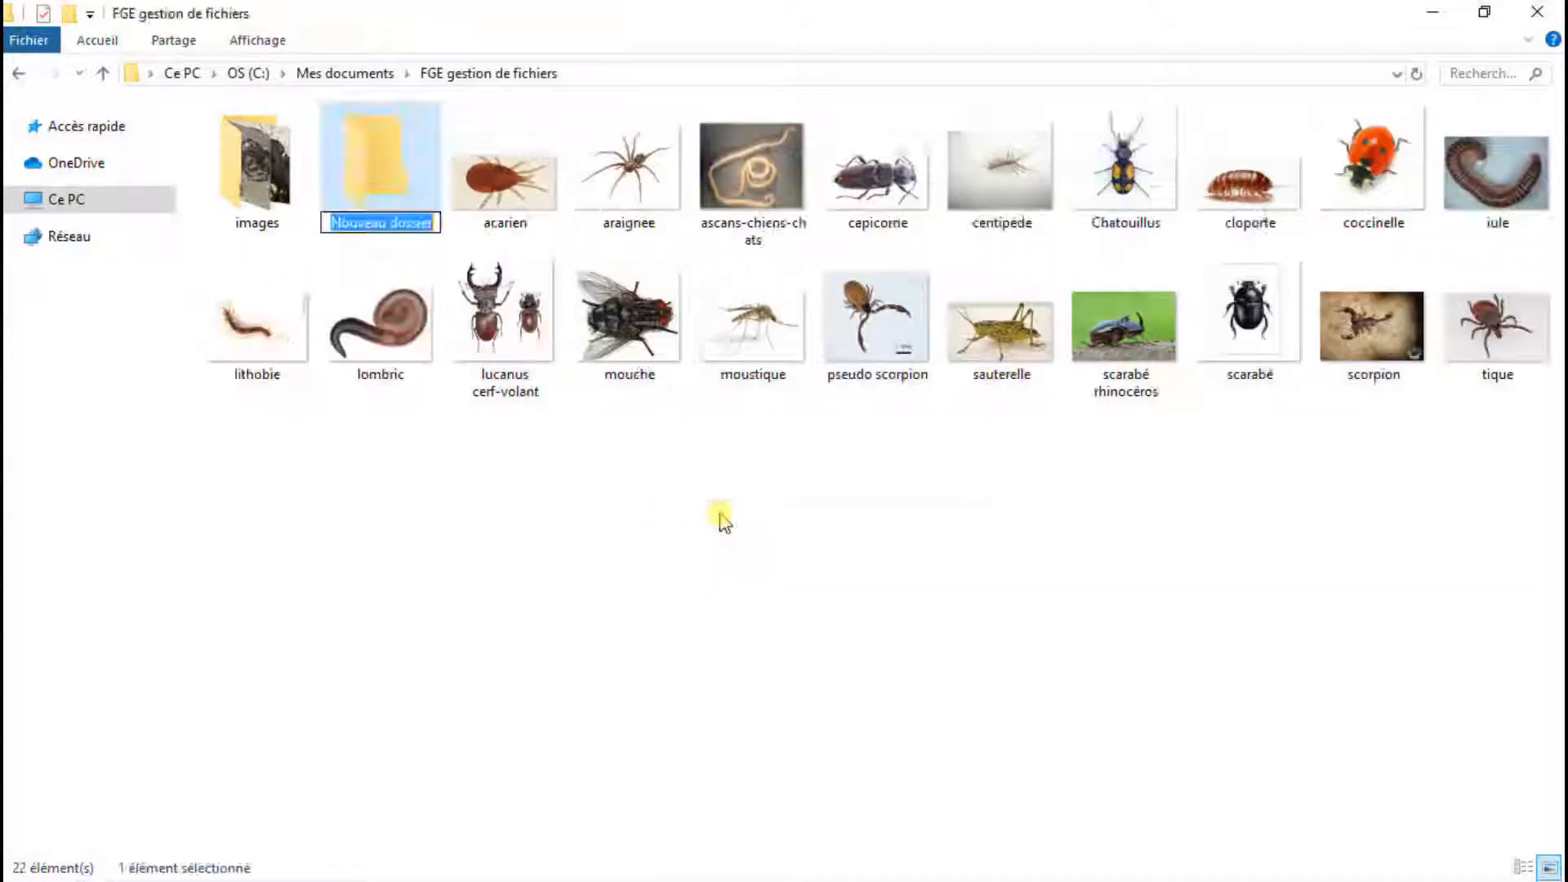
pyautogui.write('N')
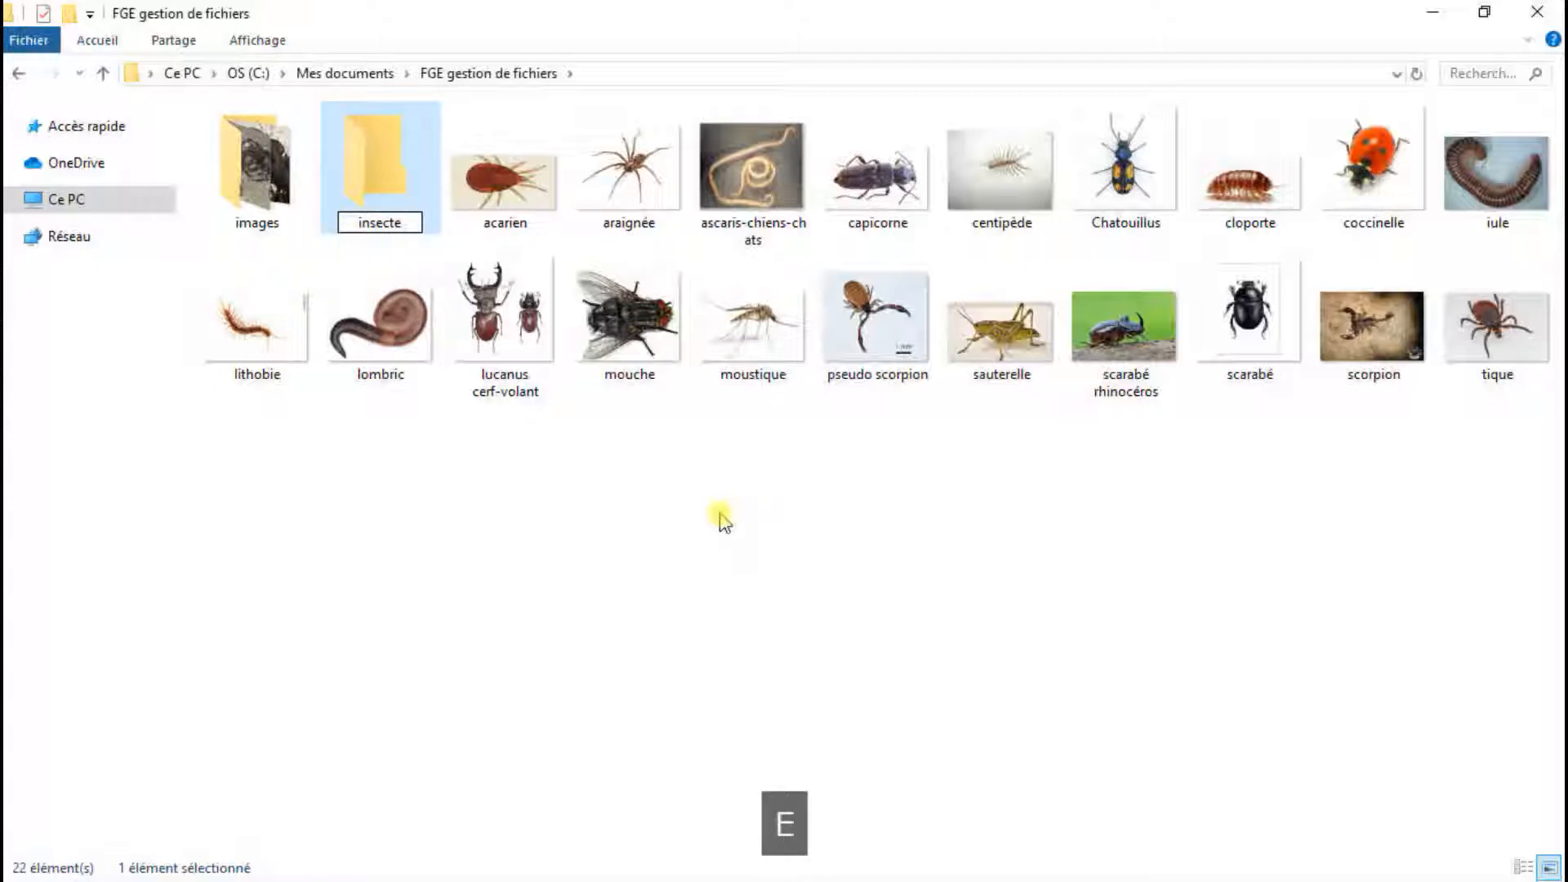
pyautogui.press('Return')
# Create a new folder named "myriapode" in FGE gestion de fichiers
pyautogui.rightClick(410, 501)
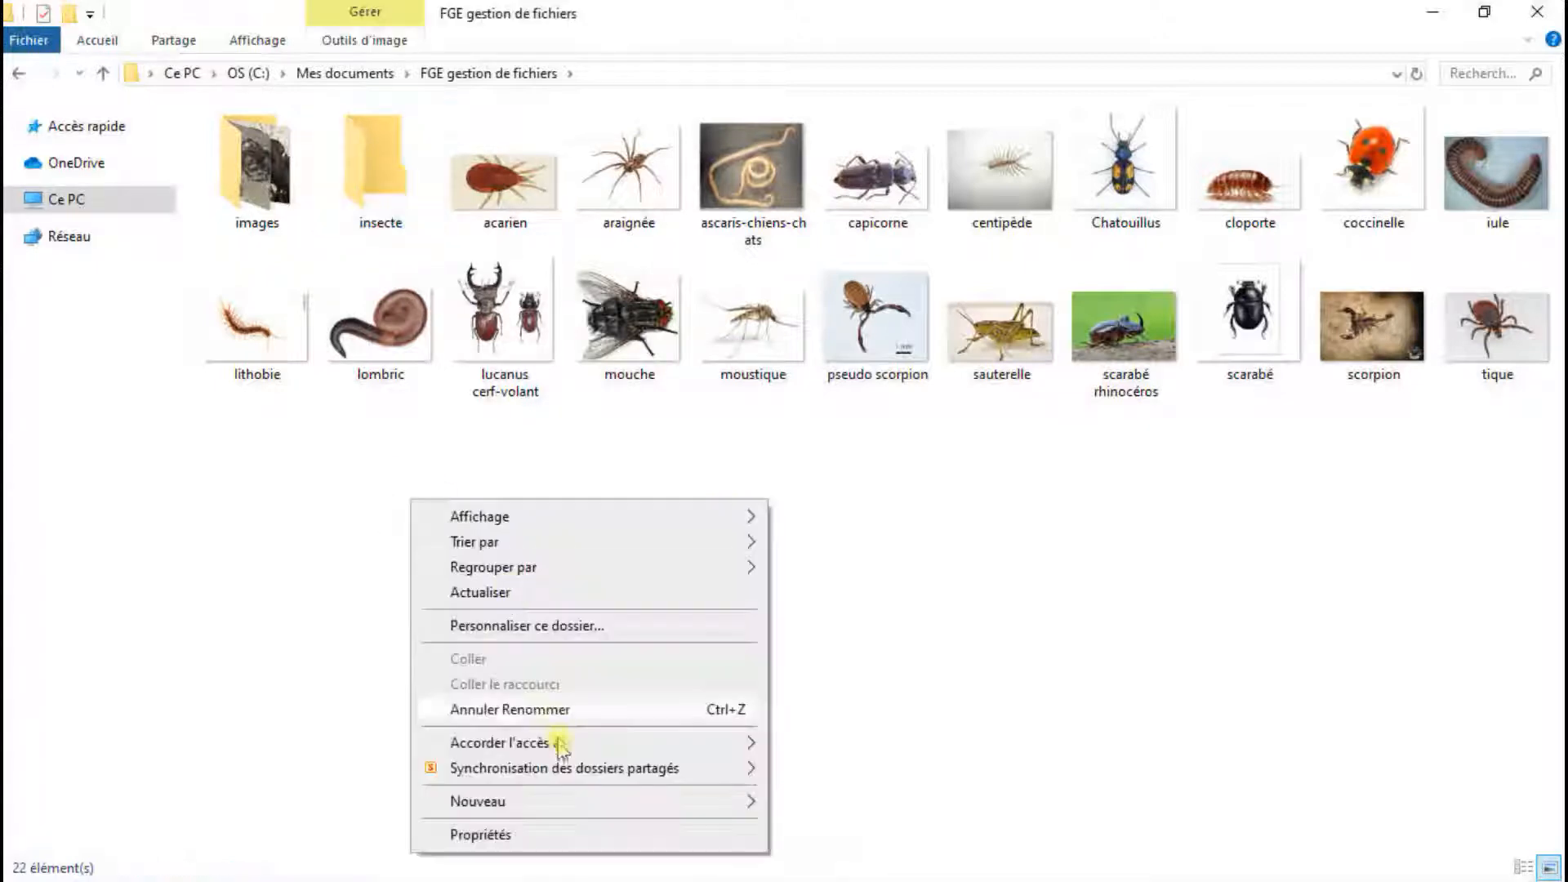
pyautogui.click(548, 801)
pyautogui.click(804, 508)
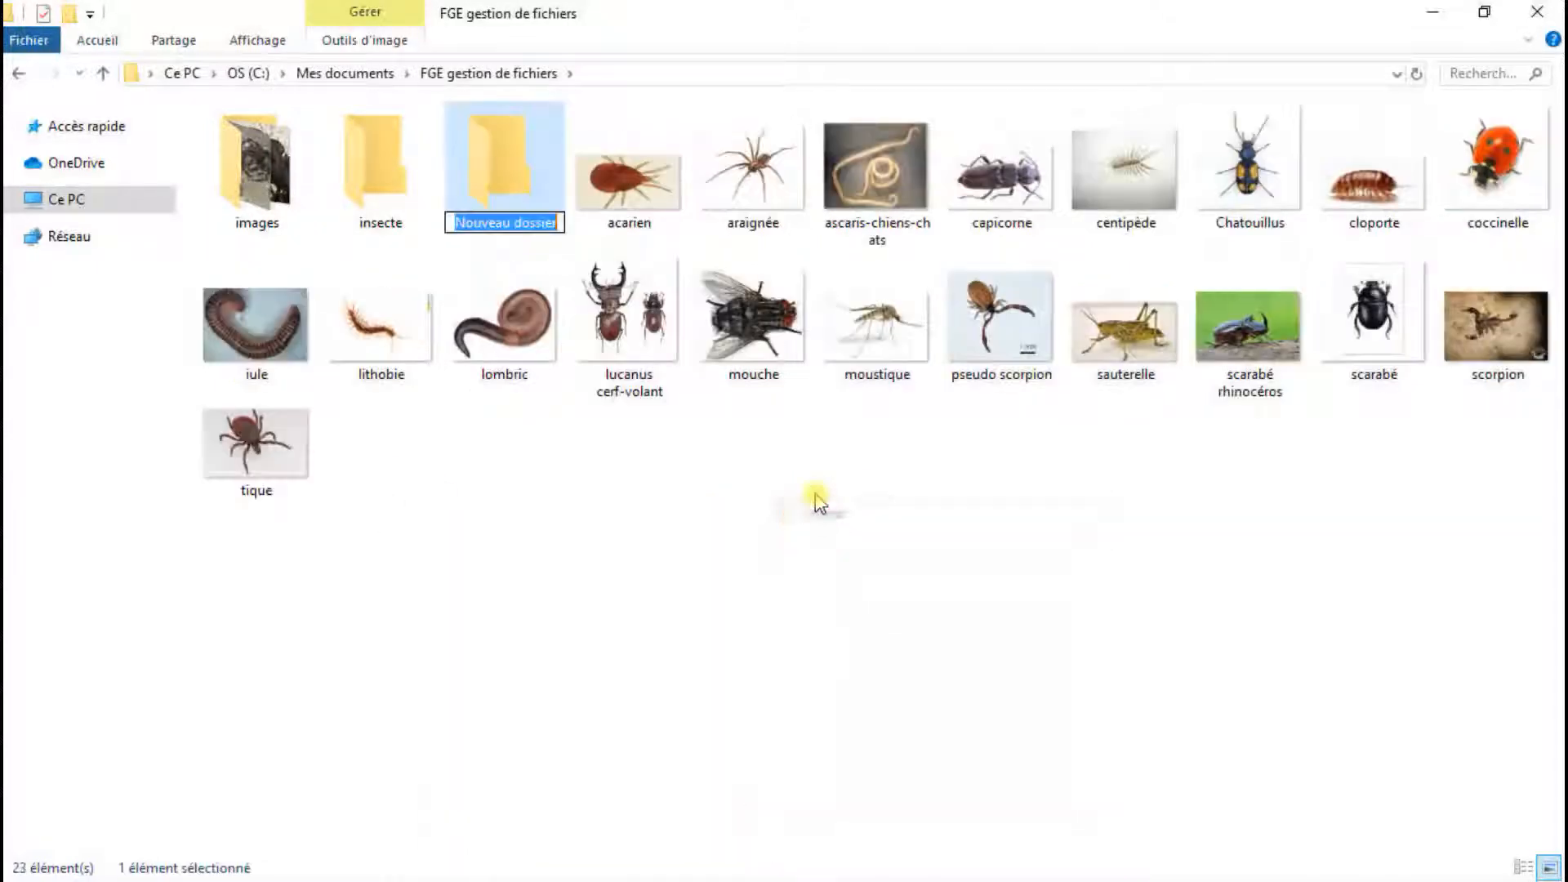
pyautogui.write('m')
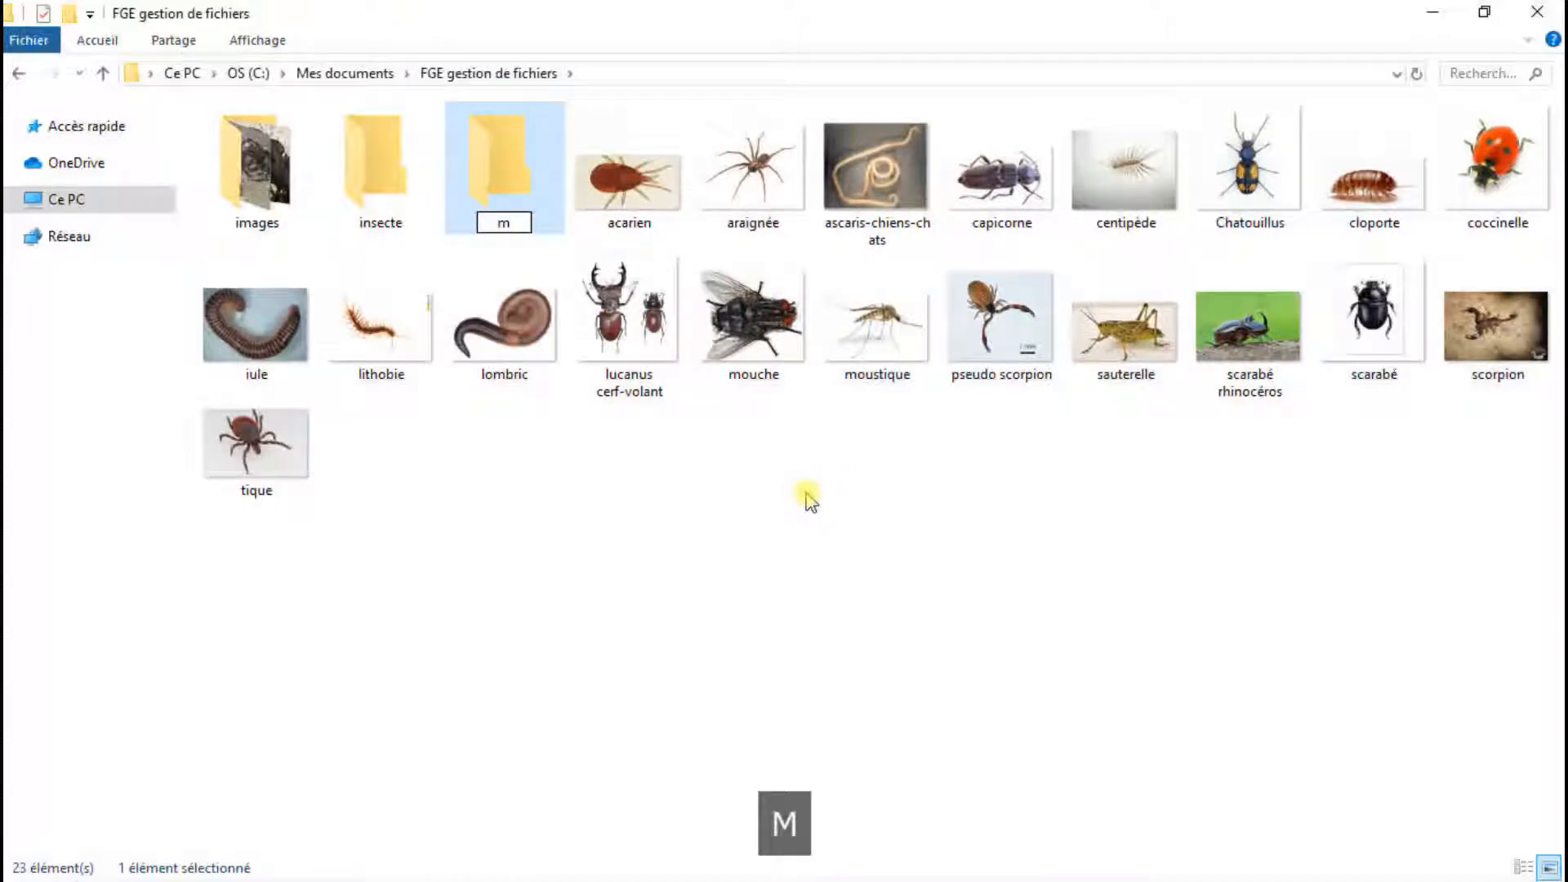
pyautogui.write('yr')
# Create a new folder named "arachnide" in FGE gestion de fichiers
pyautogui.rightClick(606, 523)
pyautogui.click(670, 825)
pyautogui.click(1004, 553)
pyautogui.write('arachrade')
pyautogui.press('Return')
# Create a new folder named "vers" in FGE gestion de fichiers
pyautogui.rightClick(766, 611)
pyautogui.moveTo(899, 550)
pyautogui.click(1143, 549)
pyautogui.write('vers')
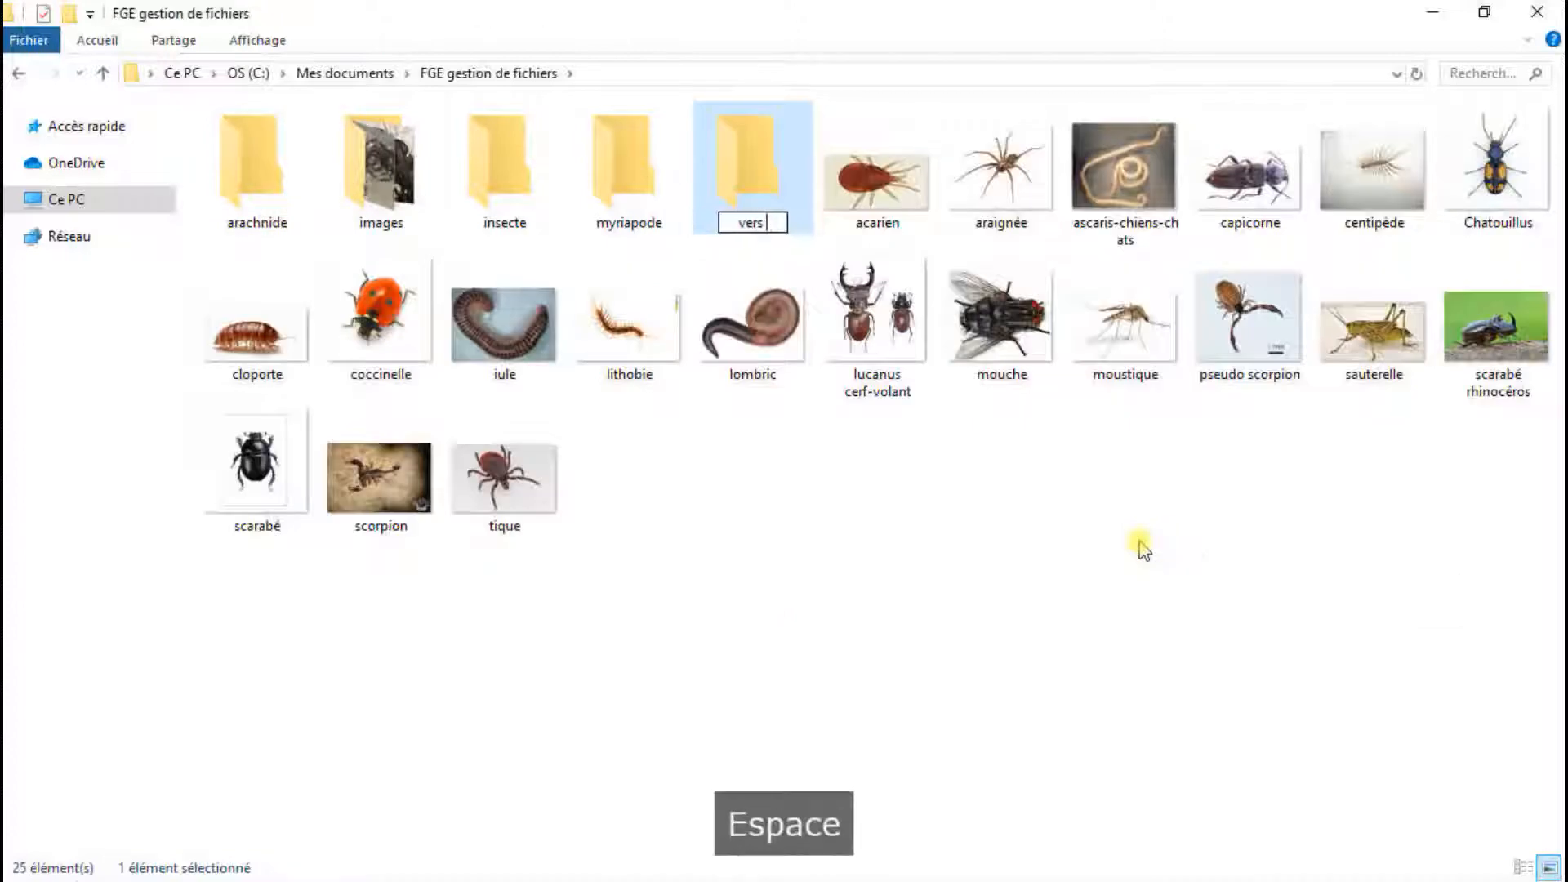
# Create a new folder named "crustacé" in FGE gestion de fichiers
pyautogui.rightClick(710, 637)
pyautogui.moveTo(817, 578)
pyautogui.click(1135, 292)
pyautogui.write('crustacé')
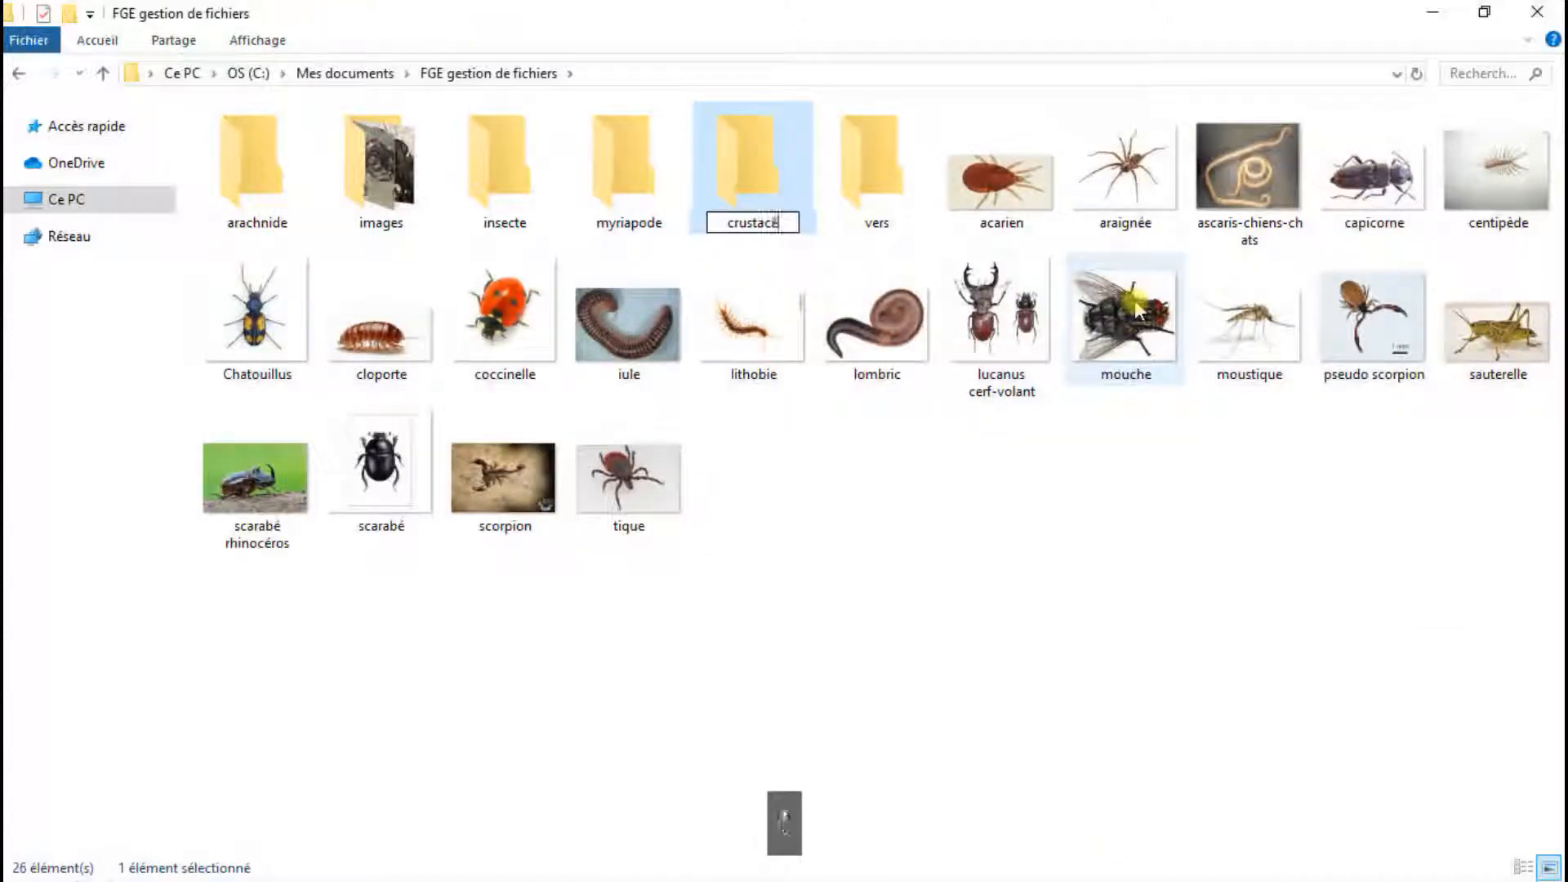
pyautogui.press('Return')
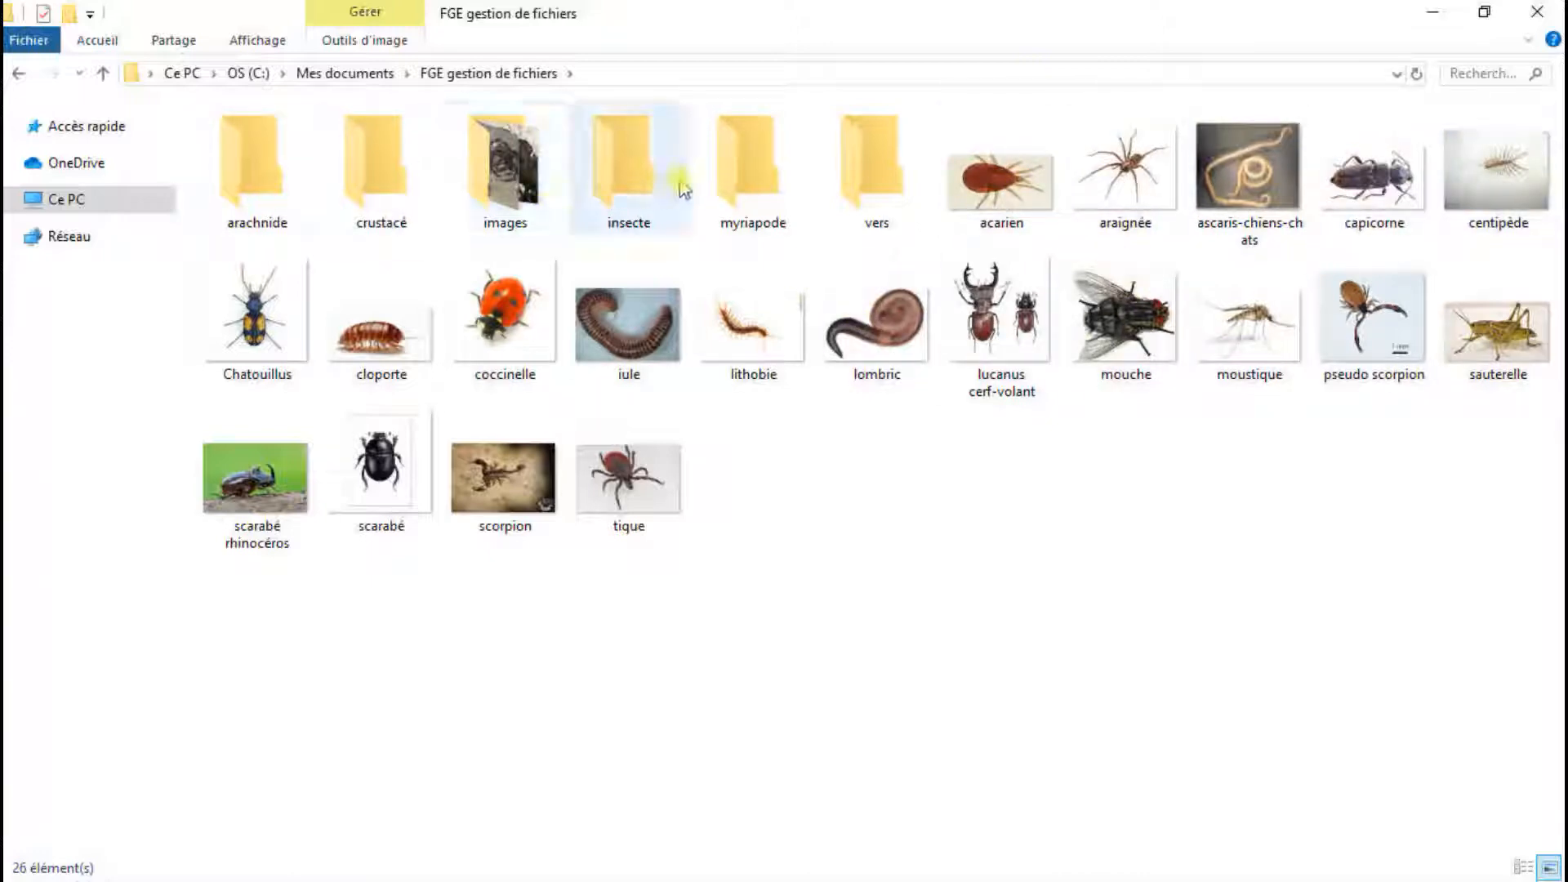
# Copy the acarien image into the arachnide folder, check that folder's contents, and return to FGE gestion de fichiers
pyautogui.rightClick(993, 181)
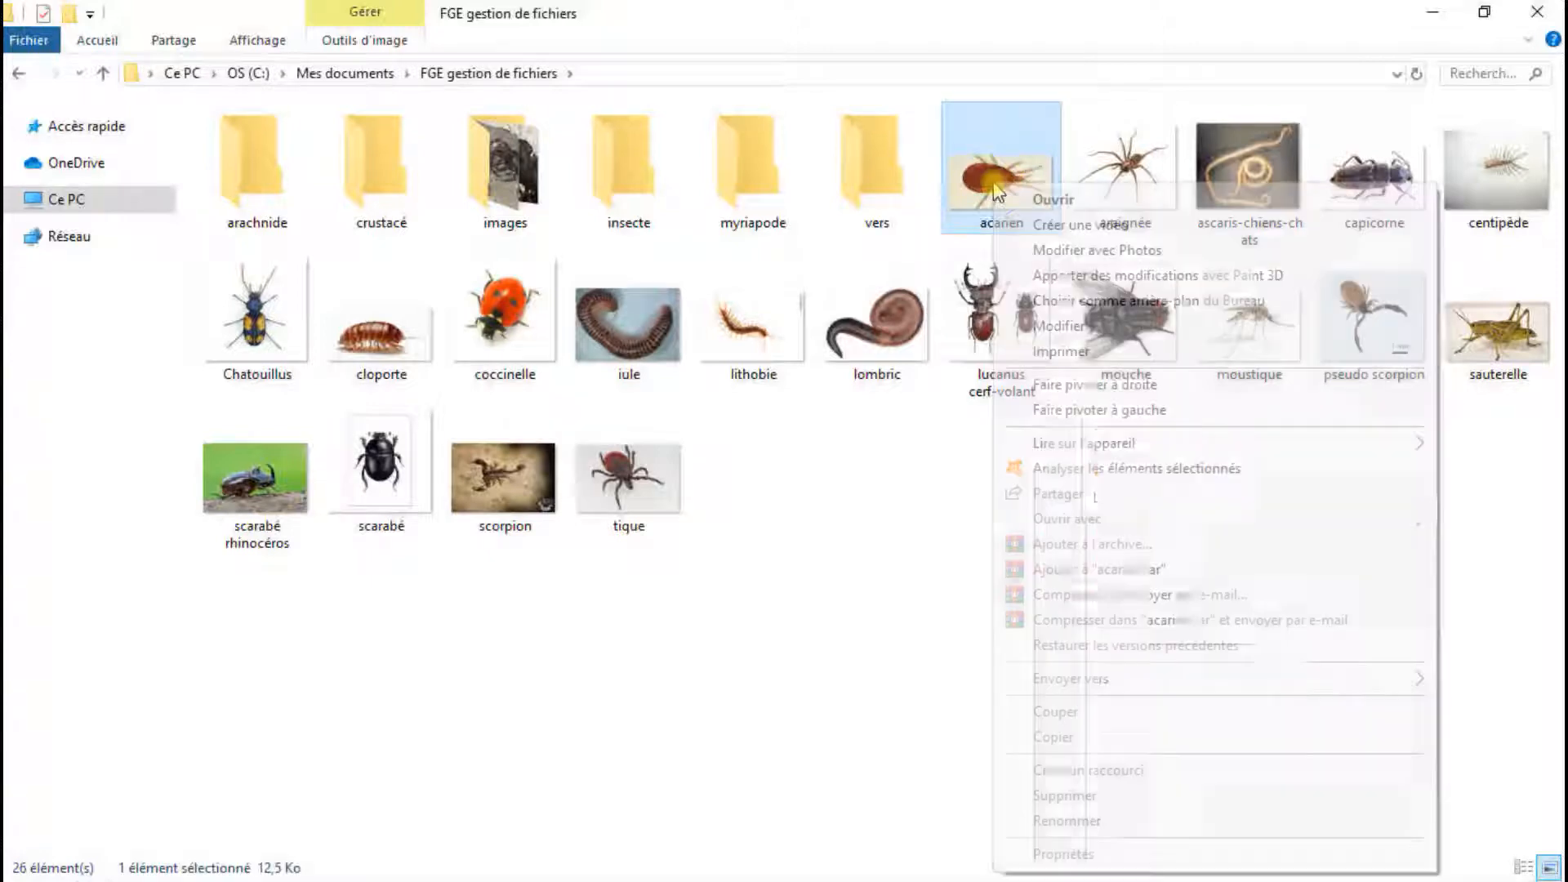
pyautogui.click(1063, 738)
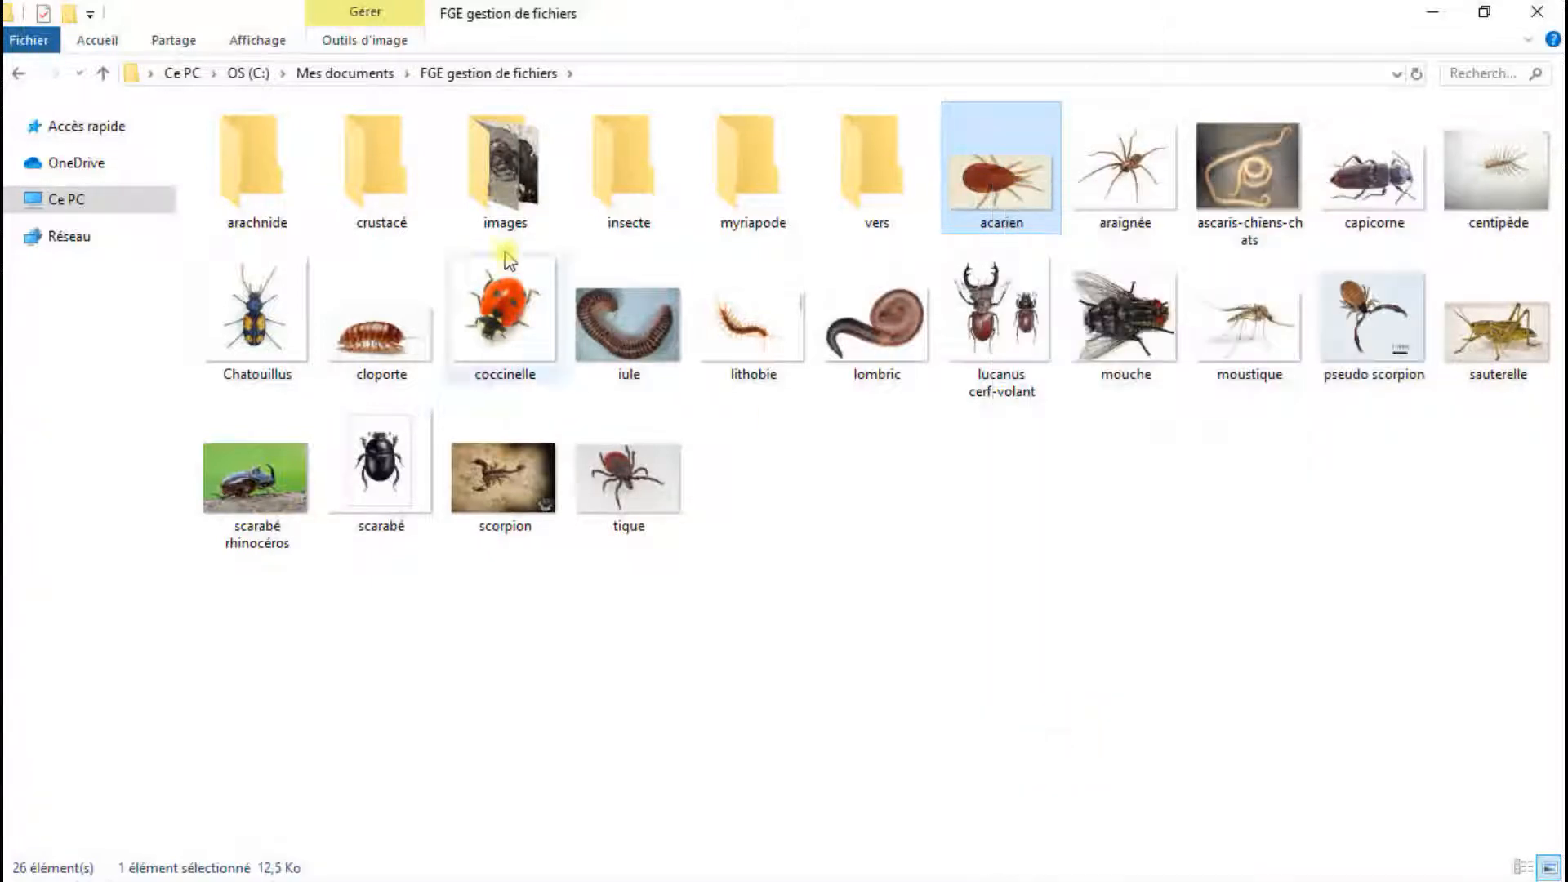
pyautogui.rightClick(249, 156)
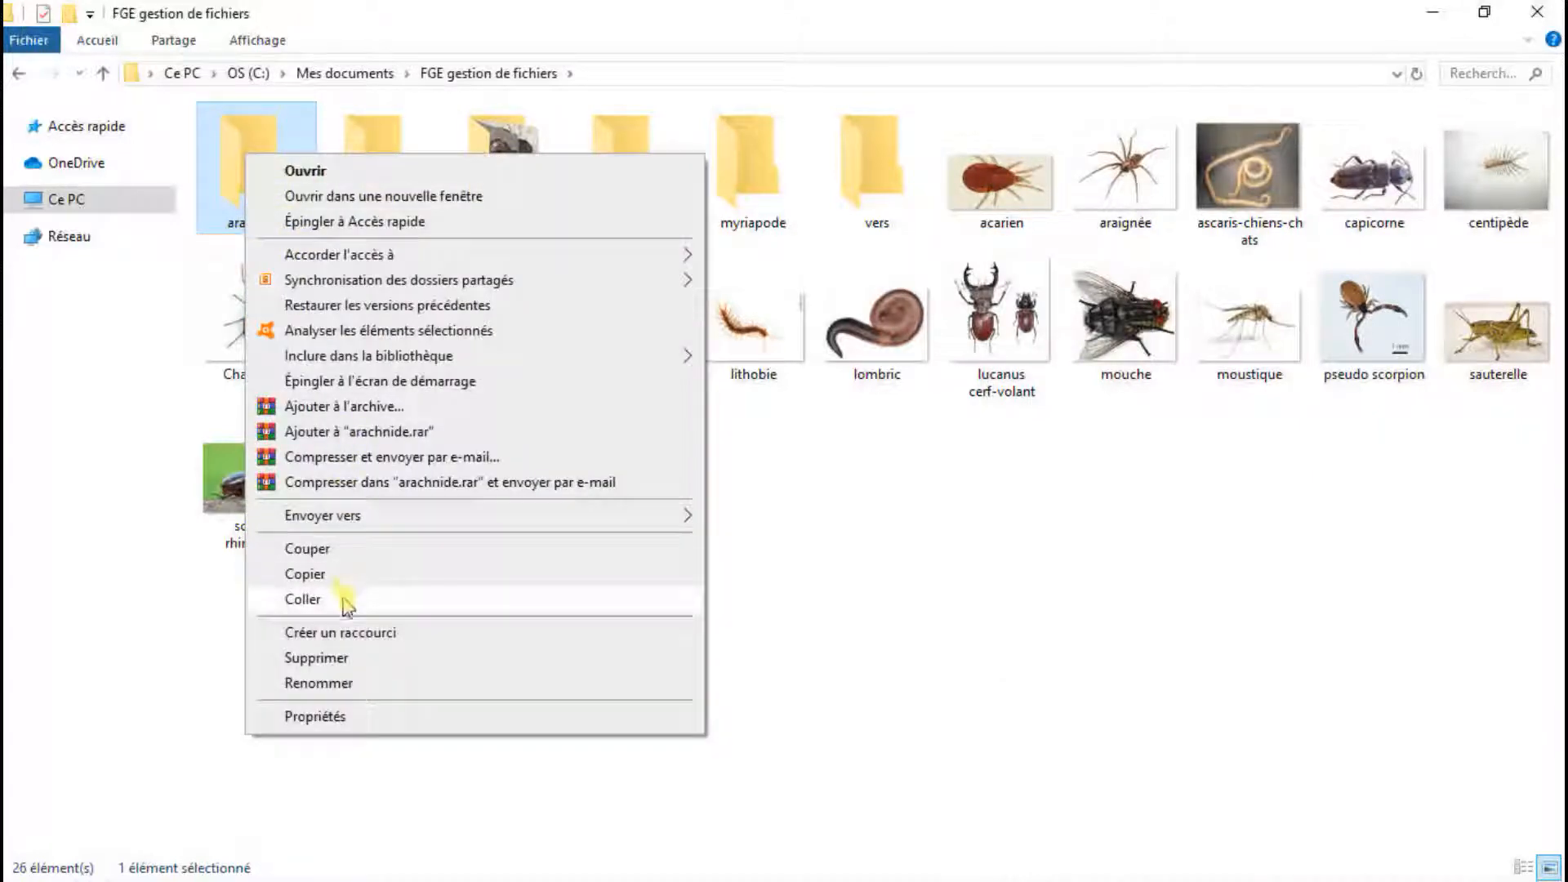
pyautogui.click(344, 604)
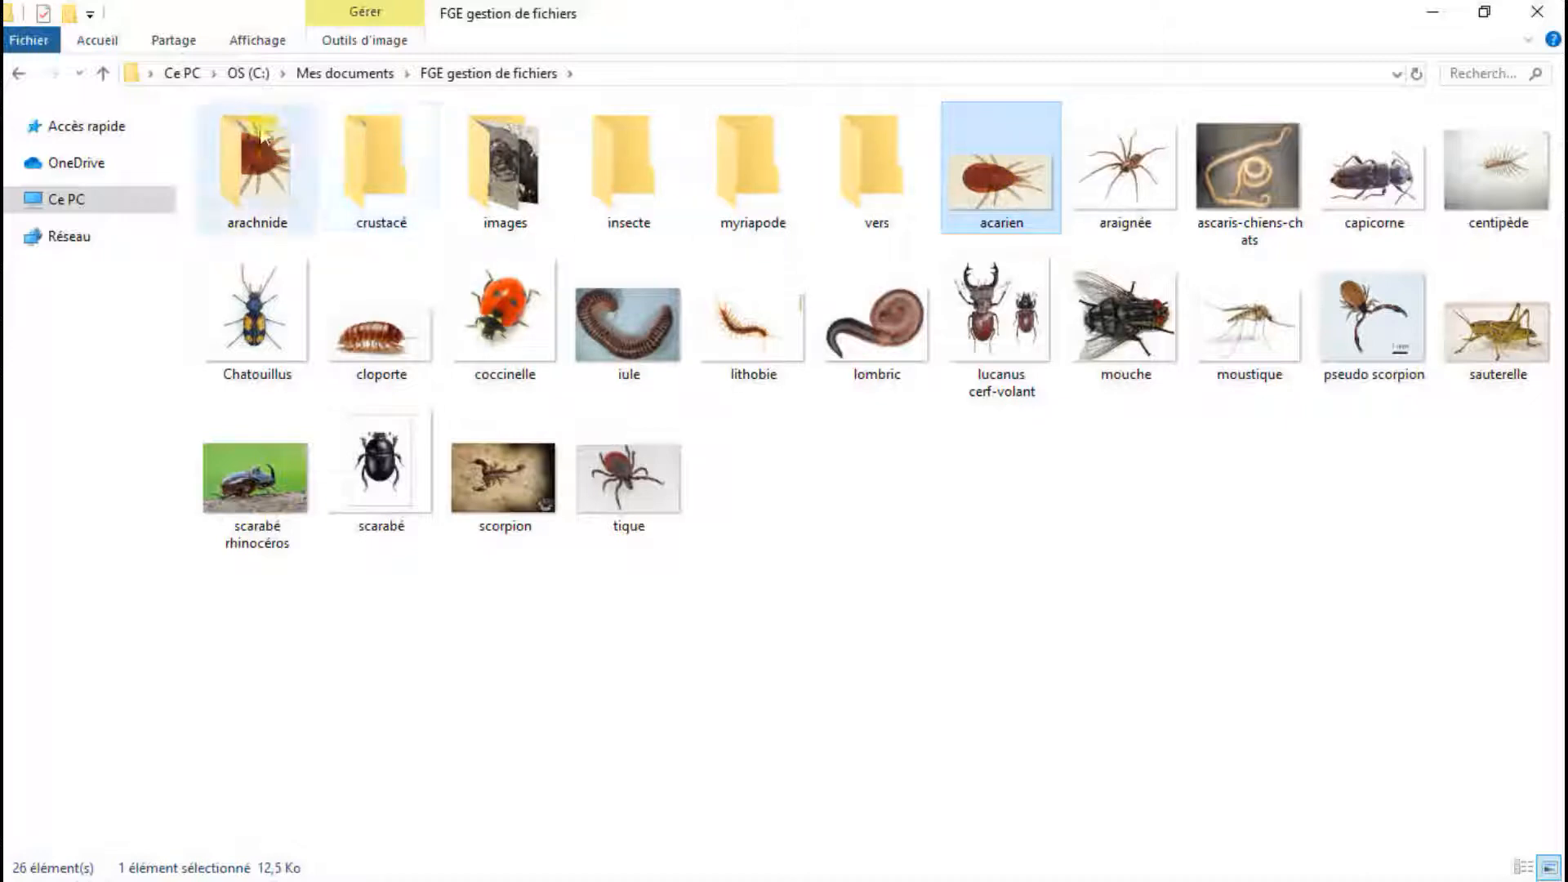
pyautogui.doubleClick(241, 177)
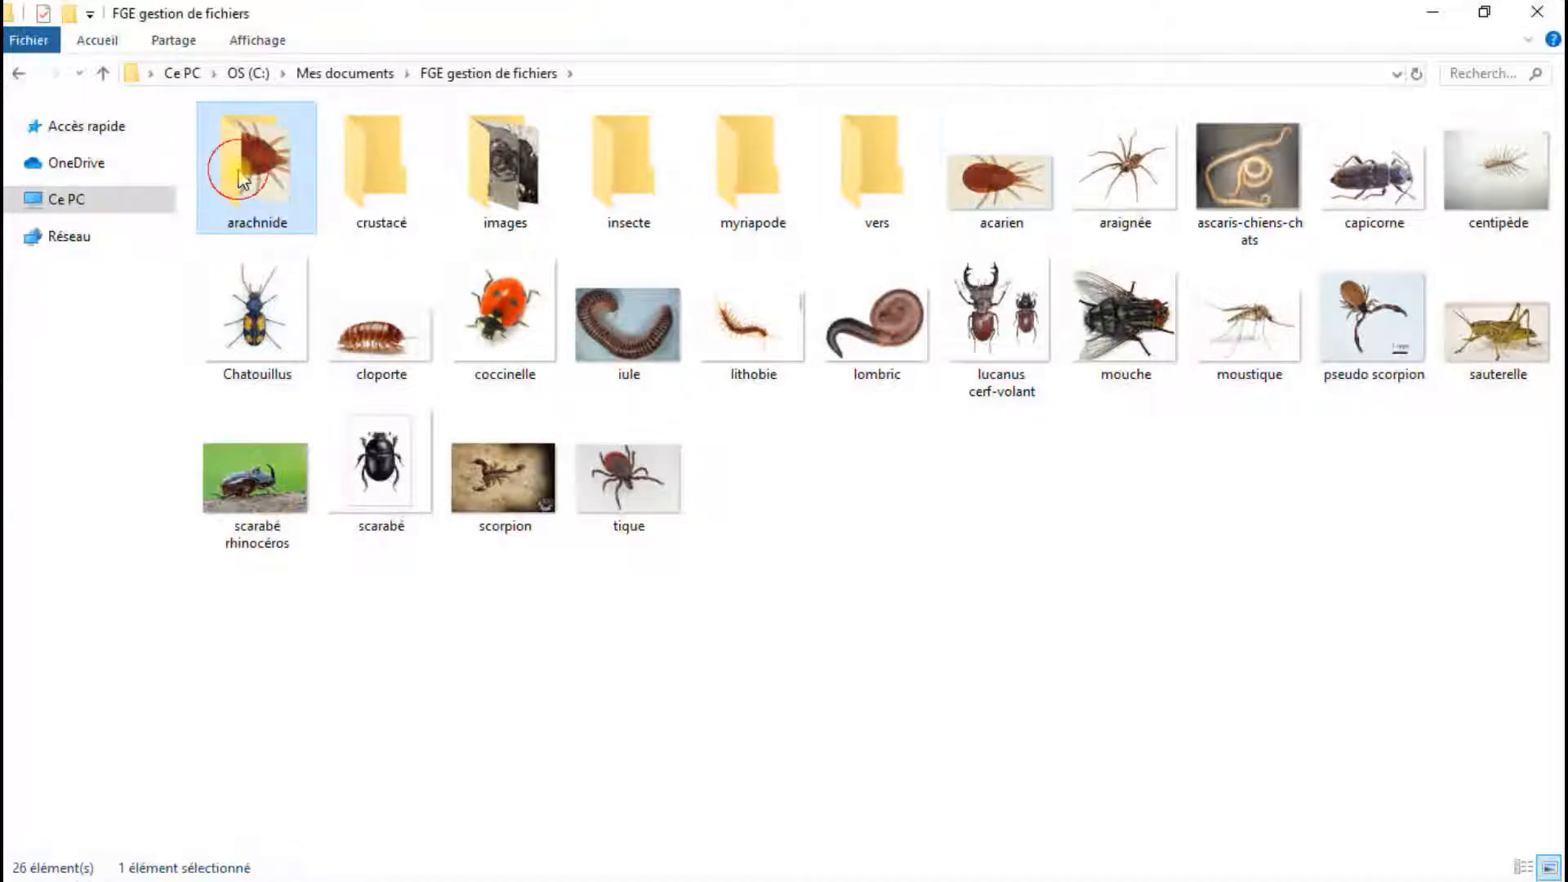
pyautogui.click(19, 76)
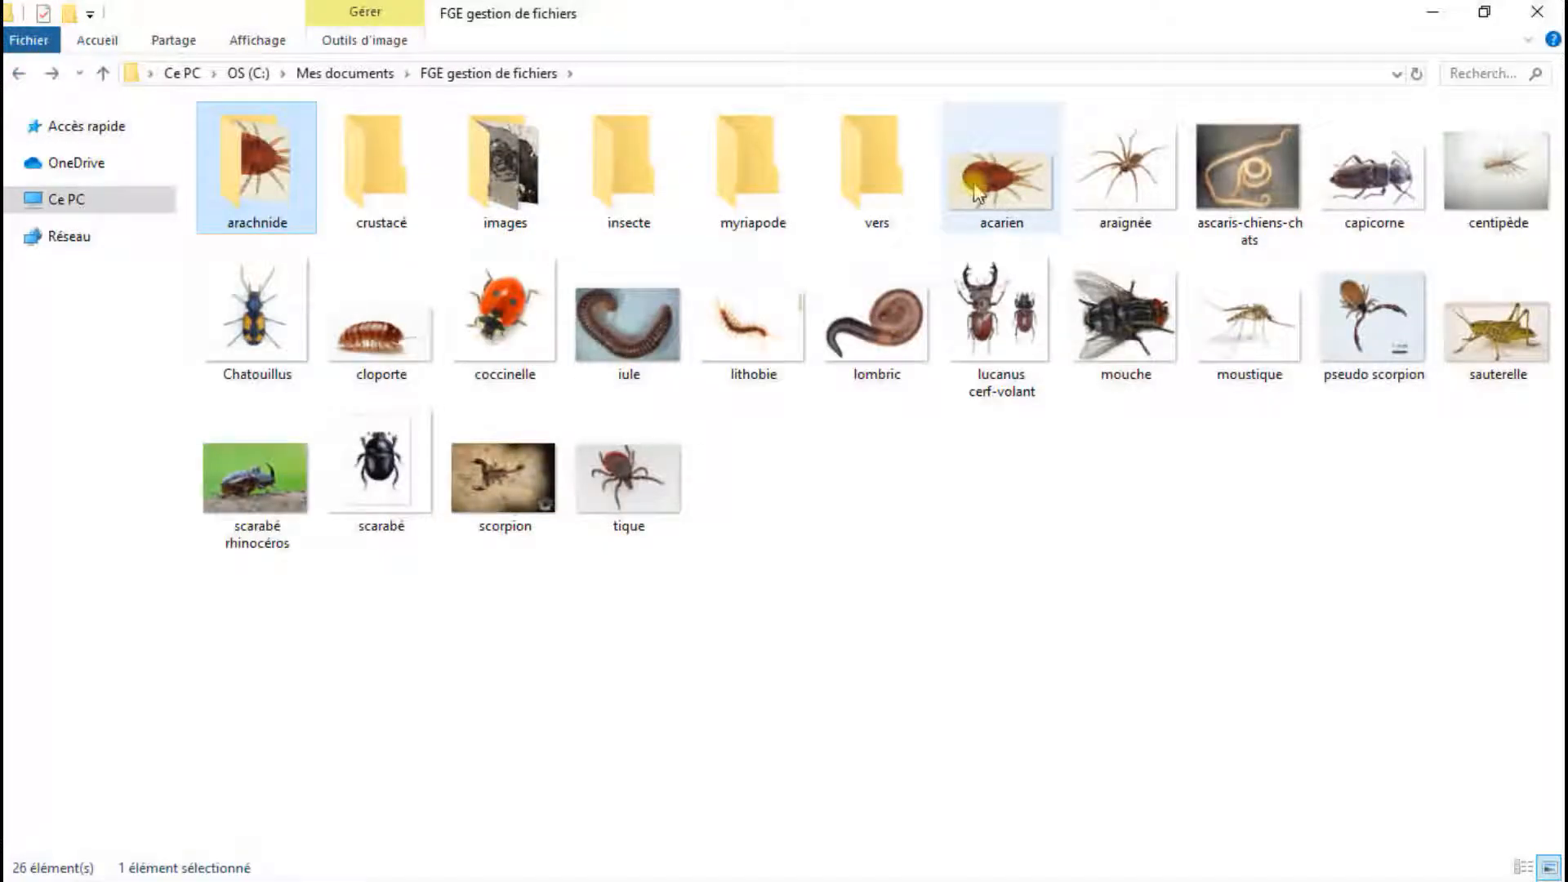
# Cut the acarien image and paste it into the arachnide folder, replacing the file already in the destination
pyautogui.moveTo(971, 186)
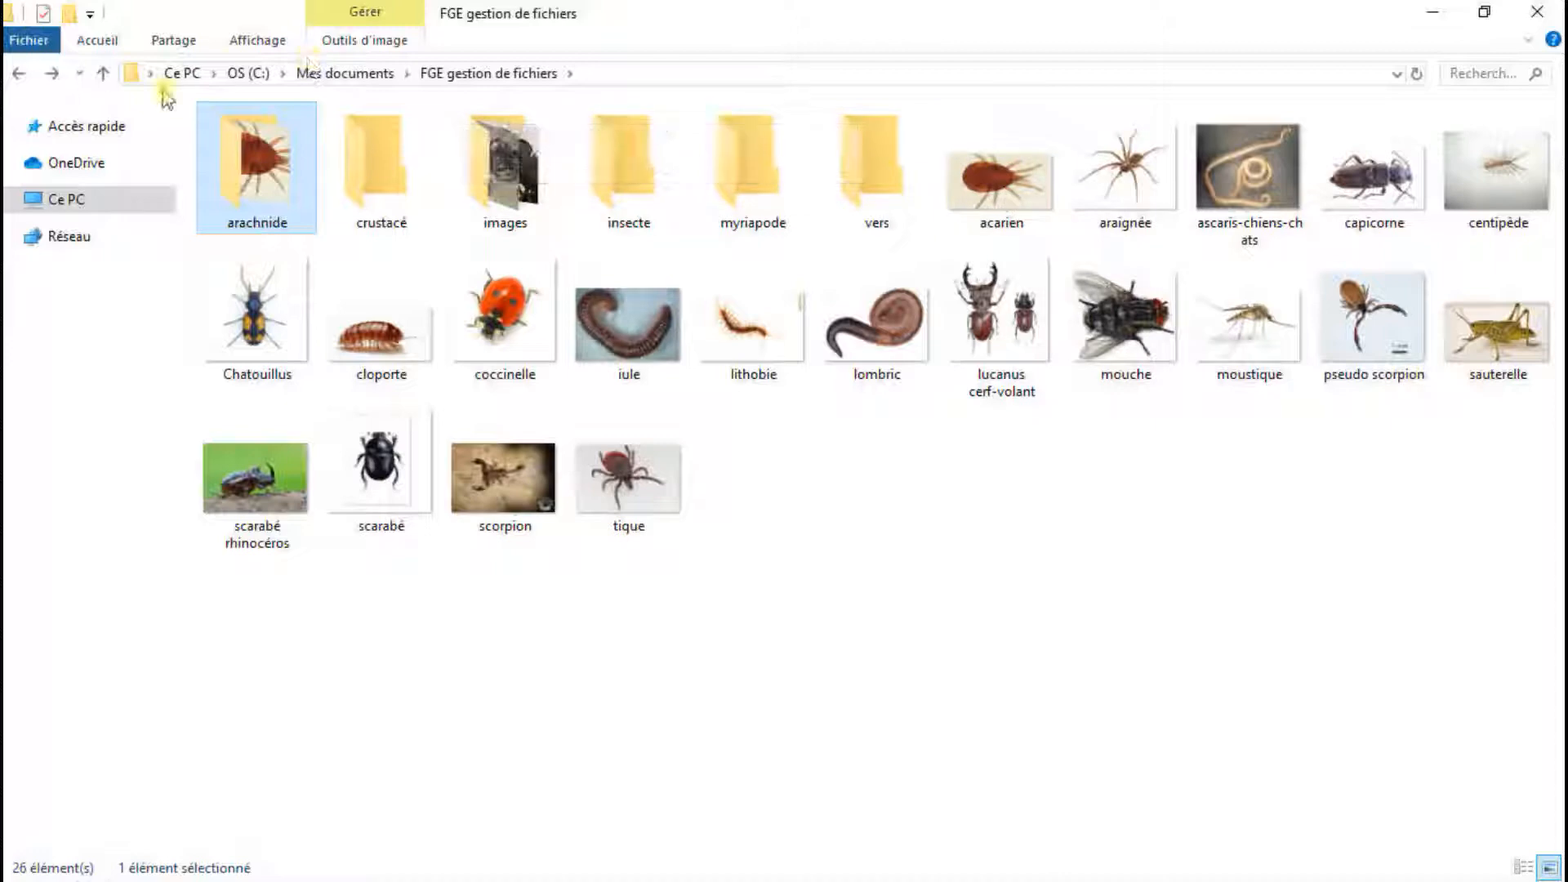
pyautogui.rightClick(1003, 190)
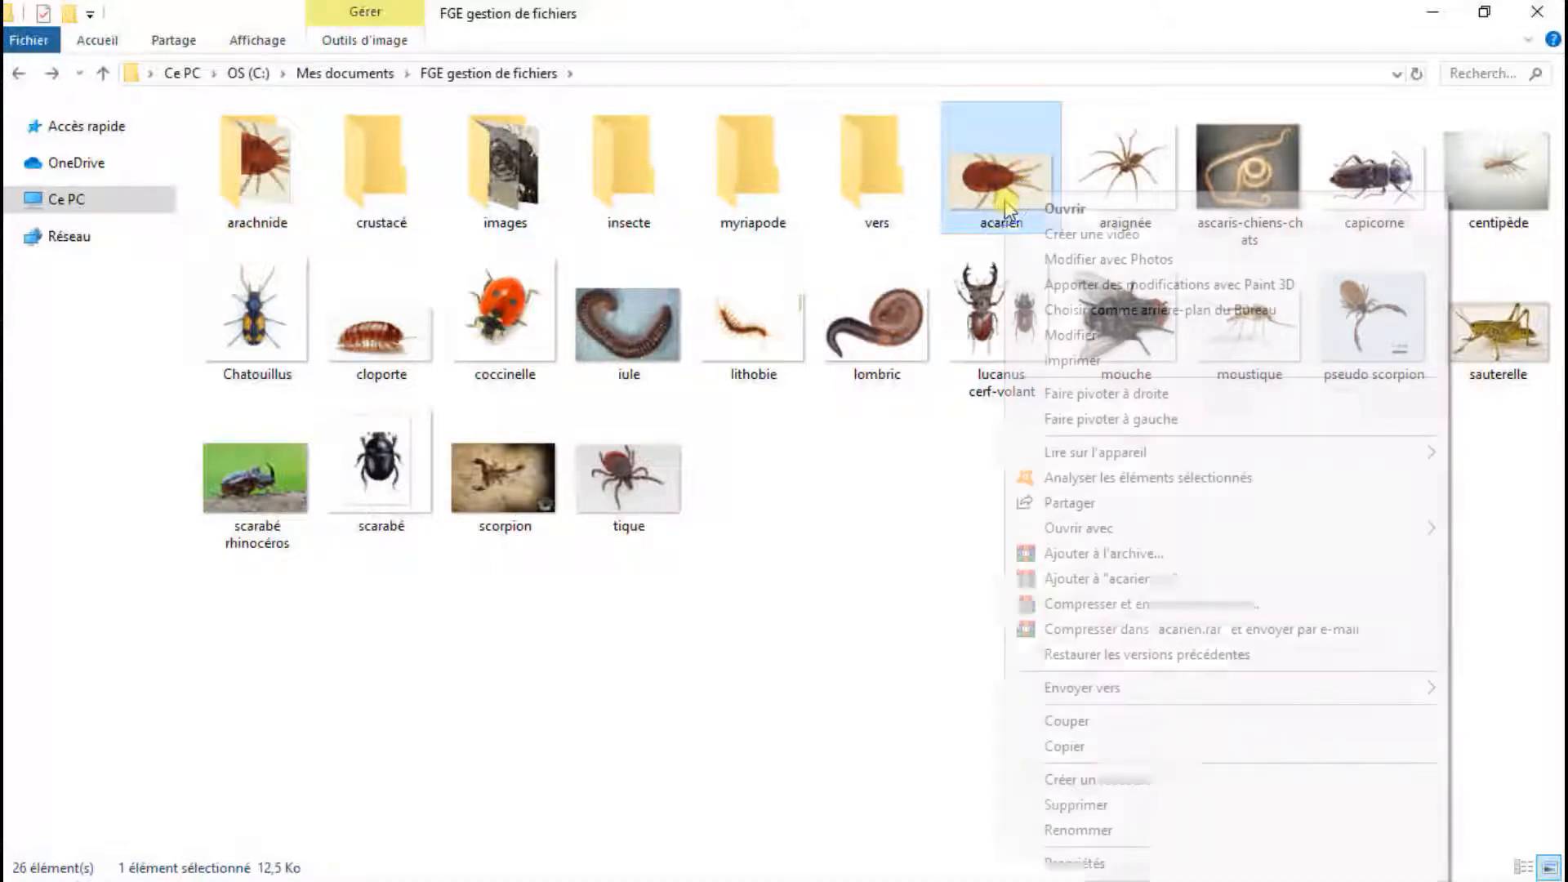
pyautogui.click(1067, 721)
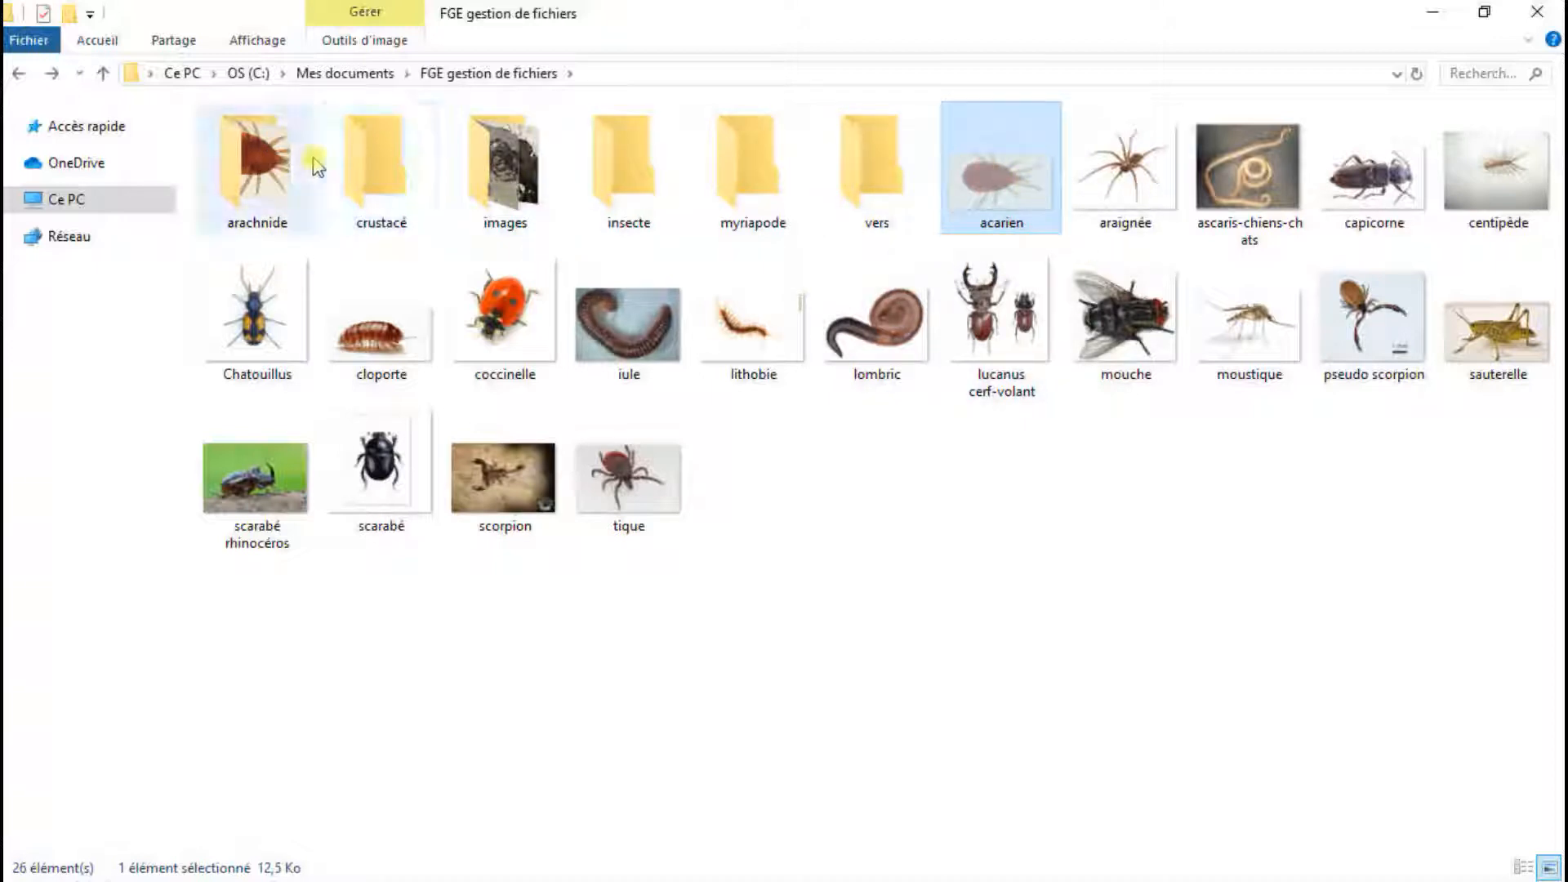
pyautogui.rightClick(255, 158)
pyautogui.click(310, 677)
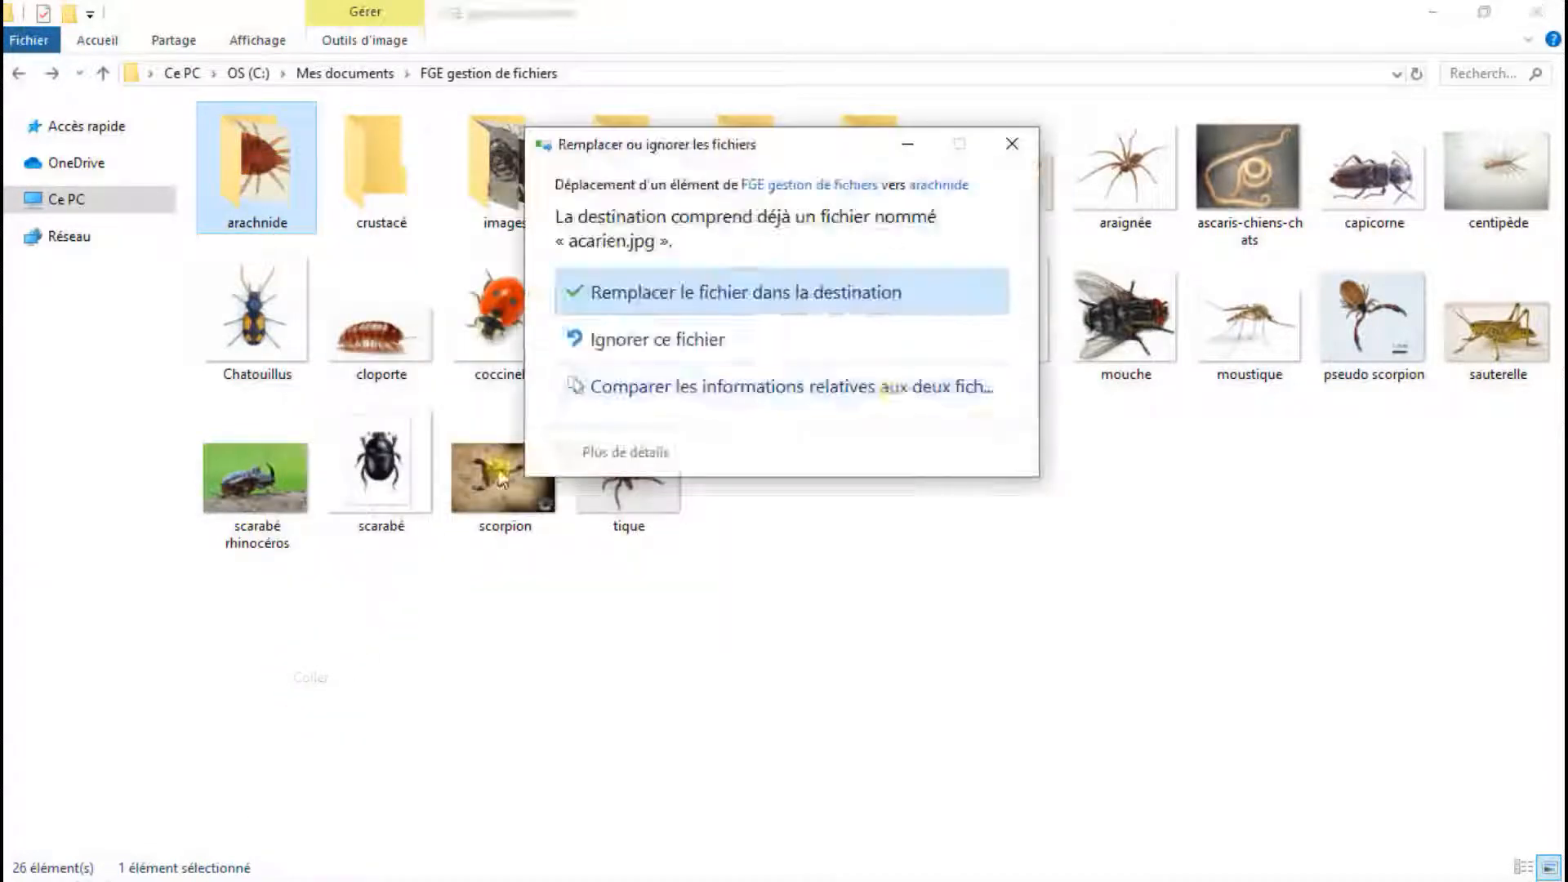
pyautogui.click(707, 307)
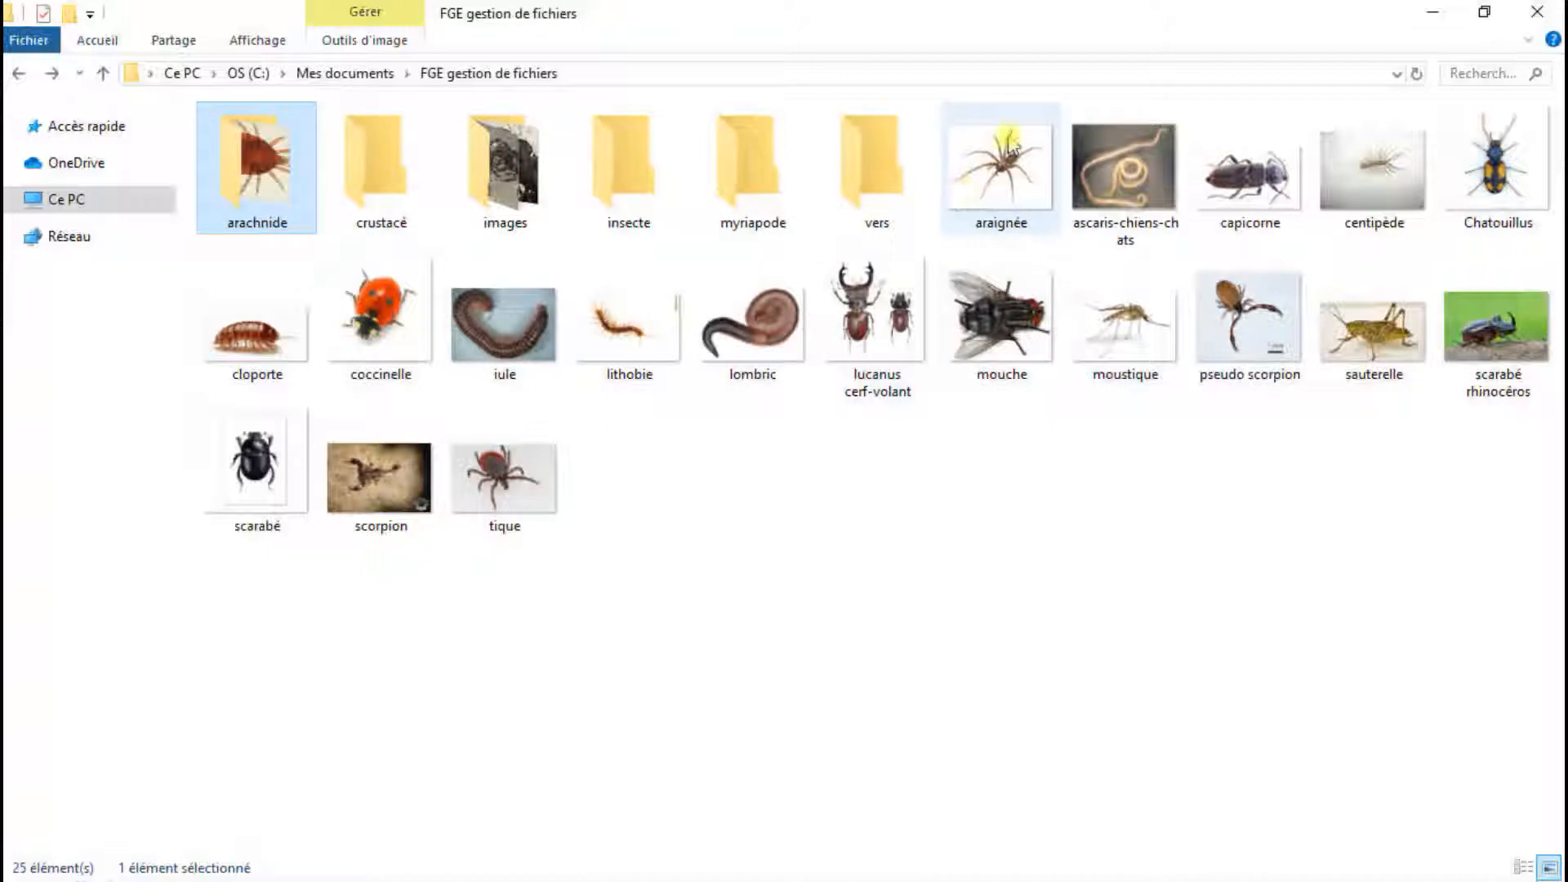
# Move the araignée image into arachnide, ascaris-chiens-chats into vers, and capicorne and Chatouillus into insecte
pyautogui.click(1004, 201)
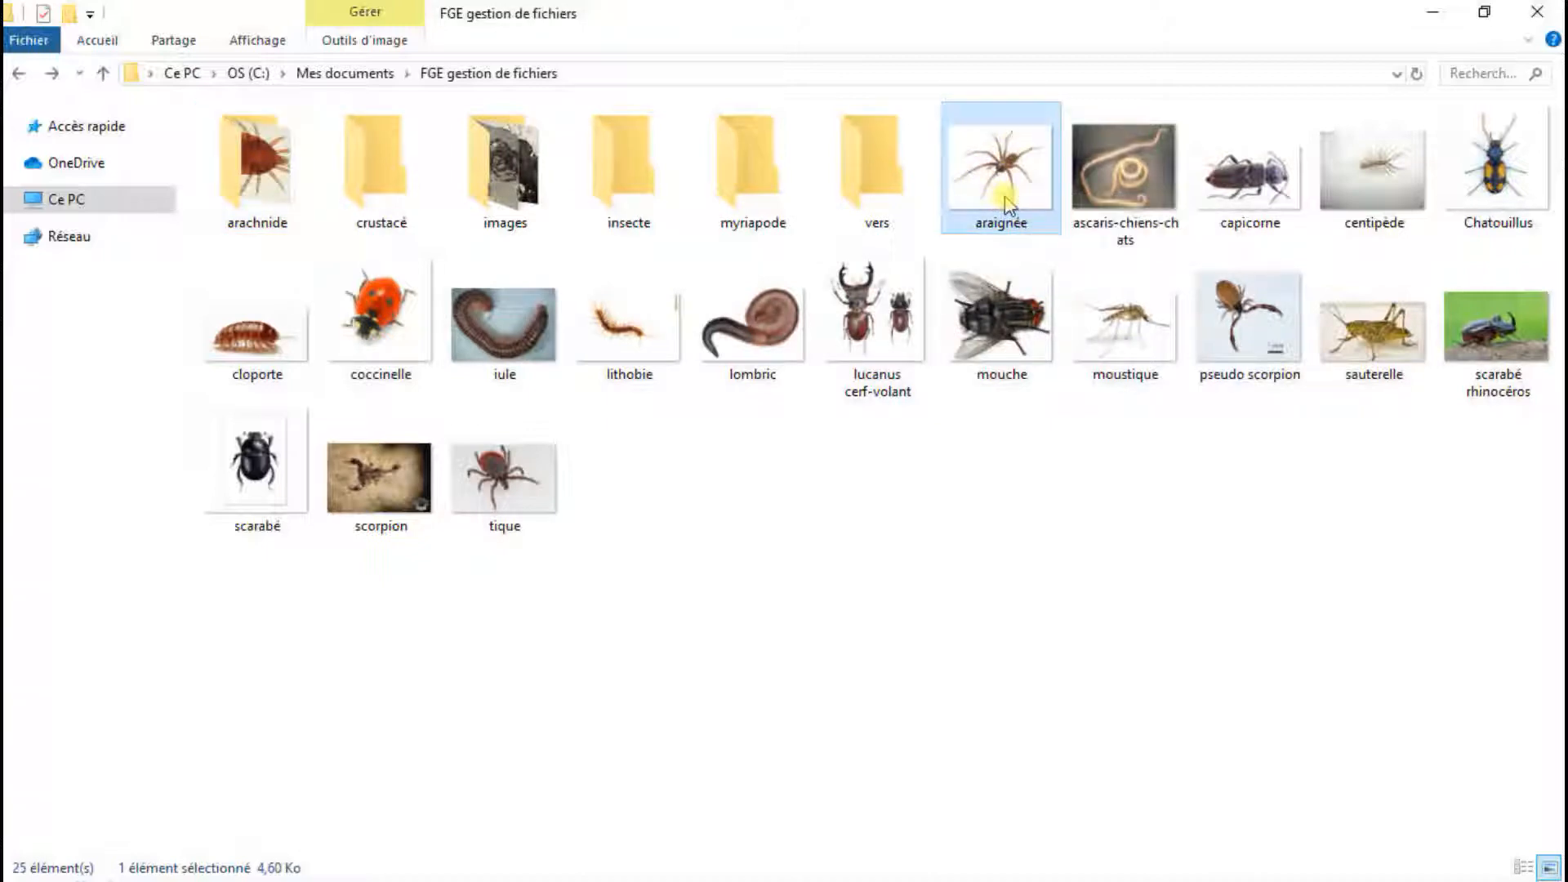
pyautogui.moveTo(998, 206); pyautogui.dragTo(256, 219)
pyautogui.moveTo(1022, 163); pyautogui.dragTo(882, 200)
pyautogui.moveTo(993, 205); pyautogui.dragTo(604, 196)
pyautogui.moveTo(1021, 176); pyautogui.dragTo(646, 200)
# Move the cloporte image into crustacé, iule and lithobie into myriapode, and lombric into vers
pyautogui.moveTo(1000, 172); pyautogui.dragTo(396, 193)
pyautogui.click(962, 186)
pyautogui.moveTo(962, 186); pyautogui.dragTo(745, 204)
pyautogui.moveTo(959, 150); pyautogui.dragTo(875, 164)
# Move the lucanus cerf-volant, mouche and moustique images into the insecte folder
pyautogui.moveTo(1046, 180); pyautogui.dragTo(716, 240)
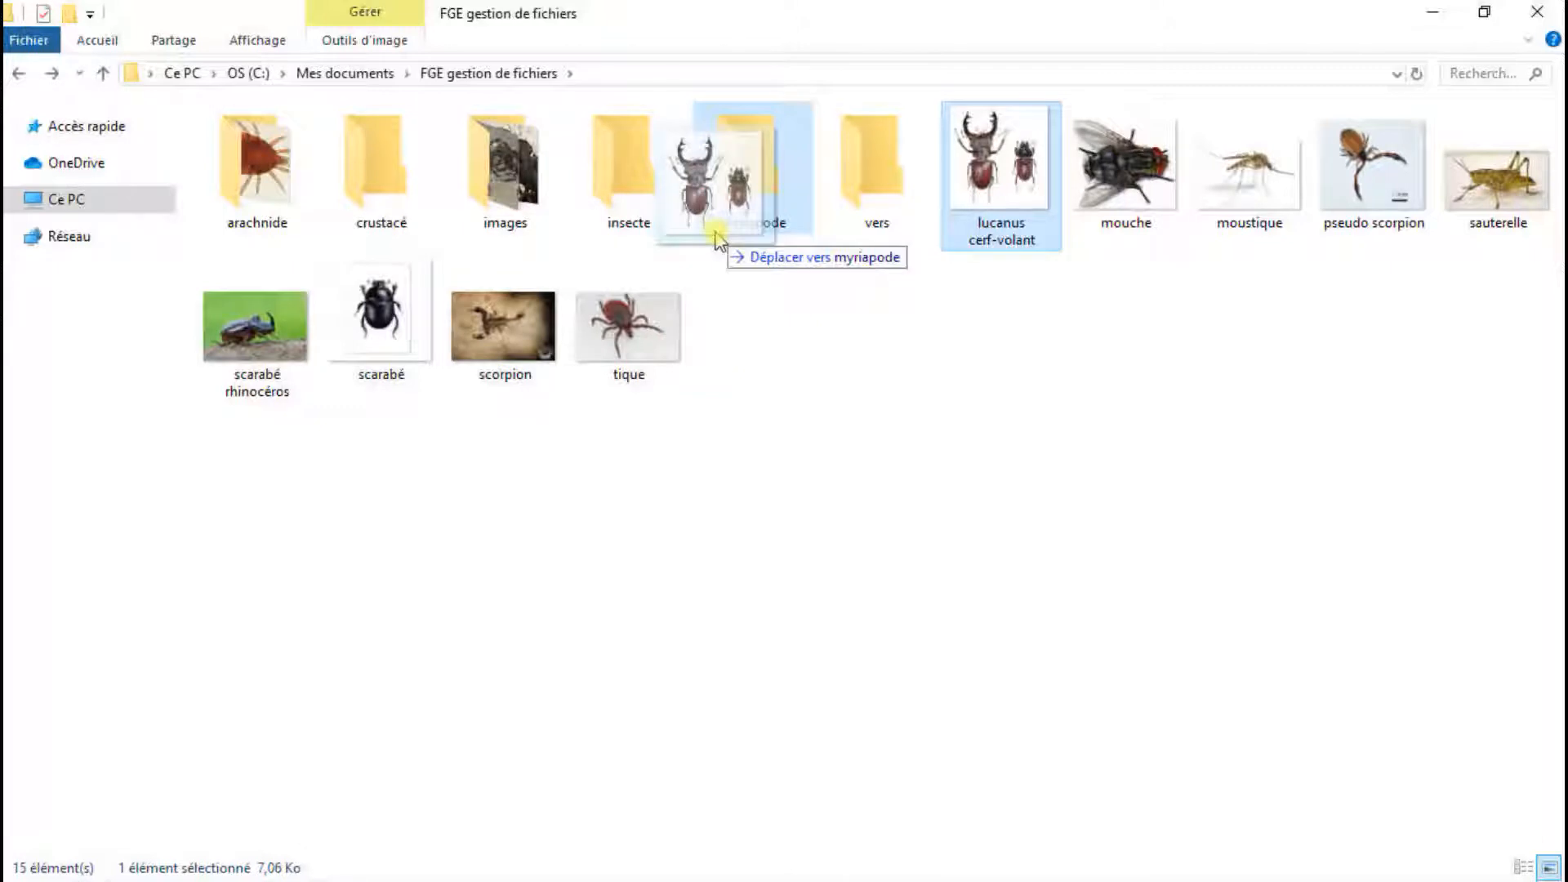
pyautogui.moveTo(688, 222); pyautogui.dragTo(634, 204)
pyautogui.click(944, 191)
pyautogui.moveTo(945, 191); pyautogui.dragTo(508, 176)
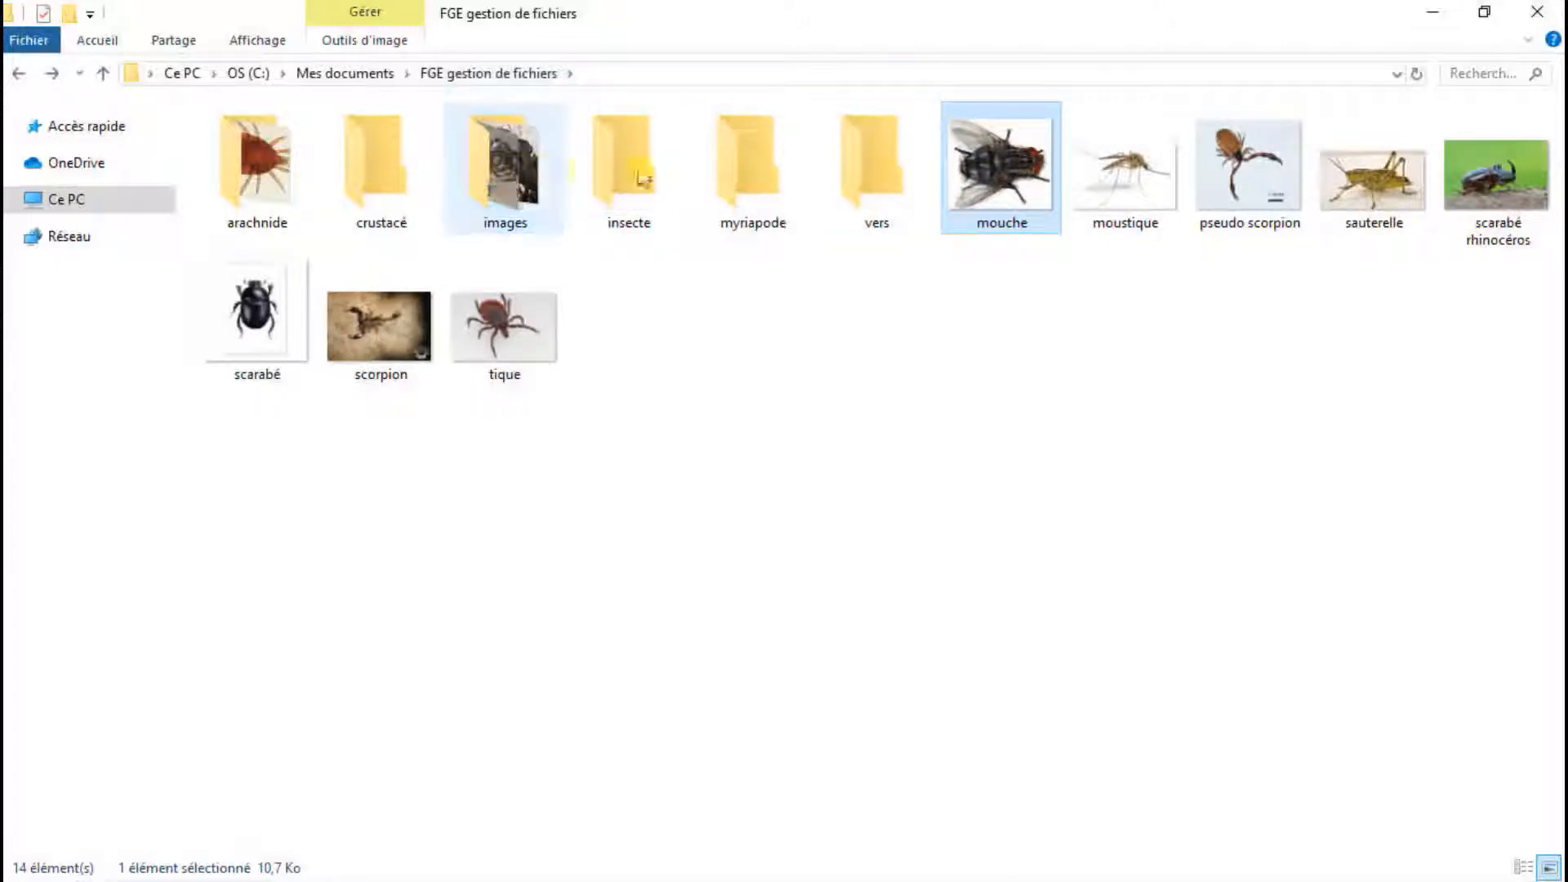
pyautogui.click(1001, 180)
pyautogui.moveTo(1001, 181); pyautogui.dragTo(731, 210)
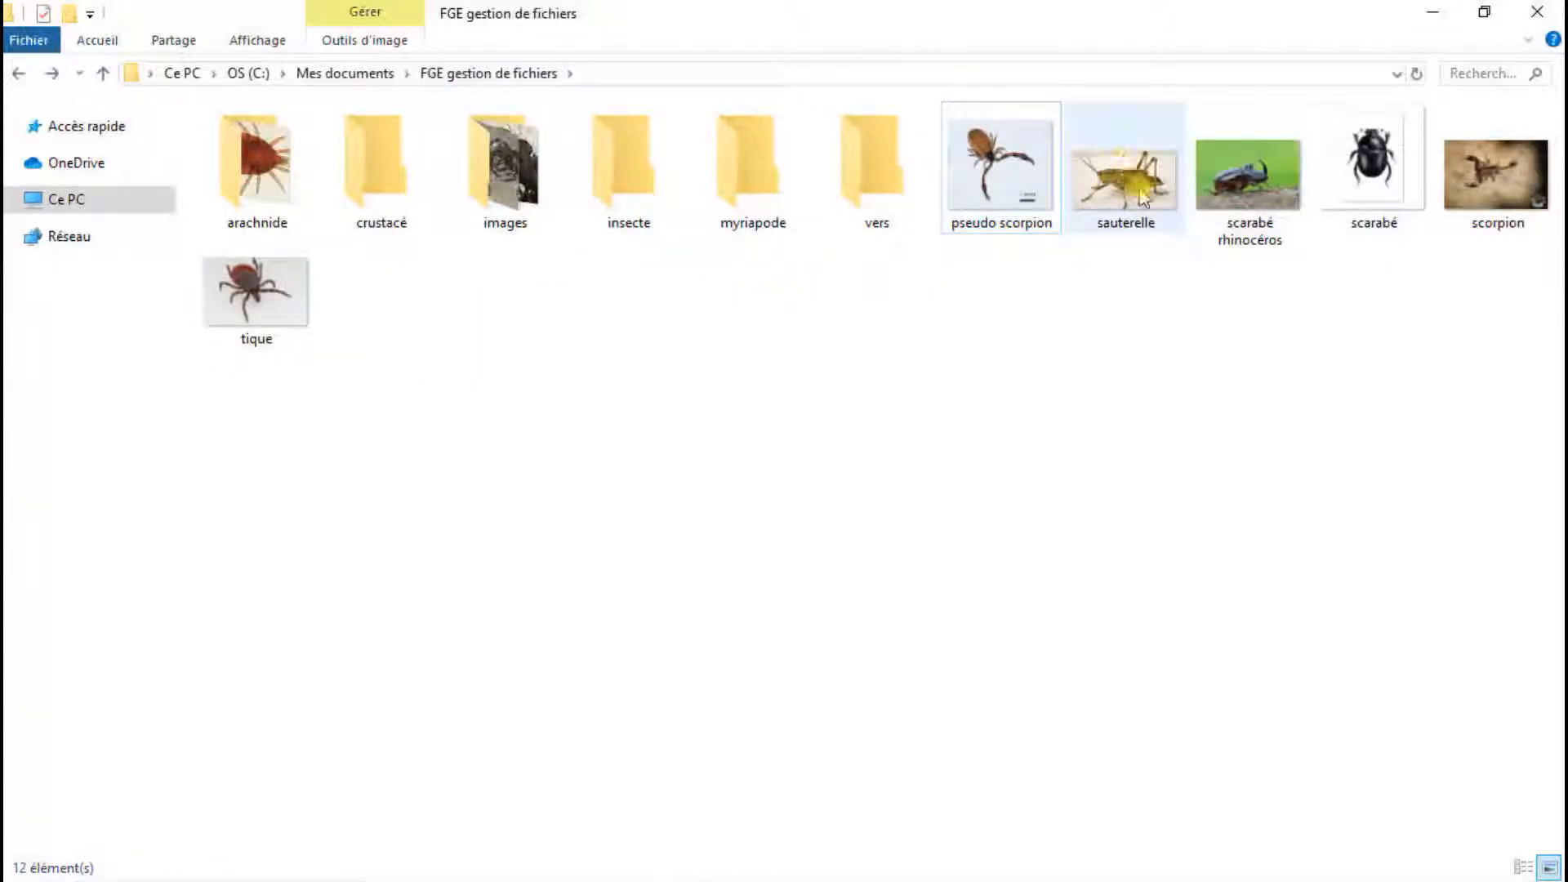
# Move the pseudo scorpion and tique images into arachnide, and sauterelle, scarabé rhinocéros and scarabé into insecte
pyautogui.moveTo(1013, 196); pyautogui.dragTo(282, 184)
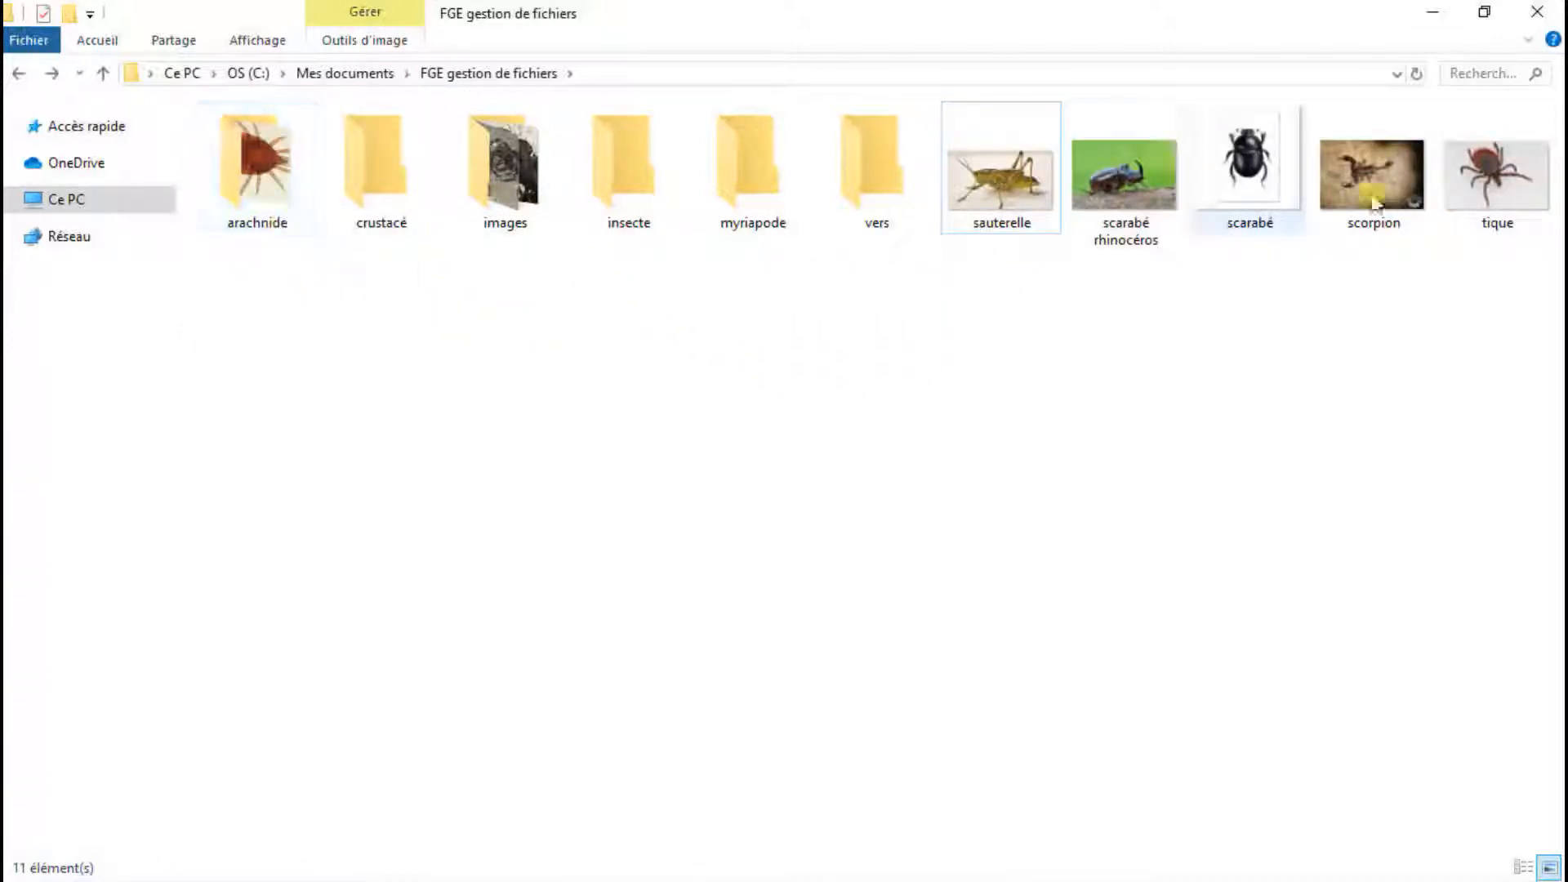
pyautogui.click(1490, 173)
pyautogui.moveTo(1490, 173); pyautogui.dragTo(249, 184)
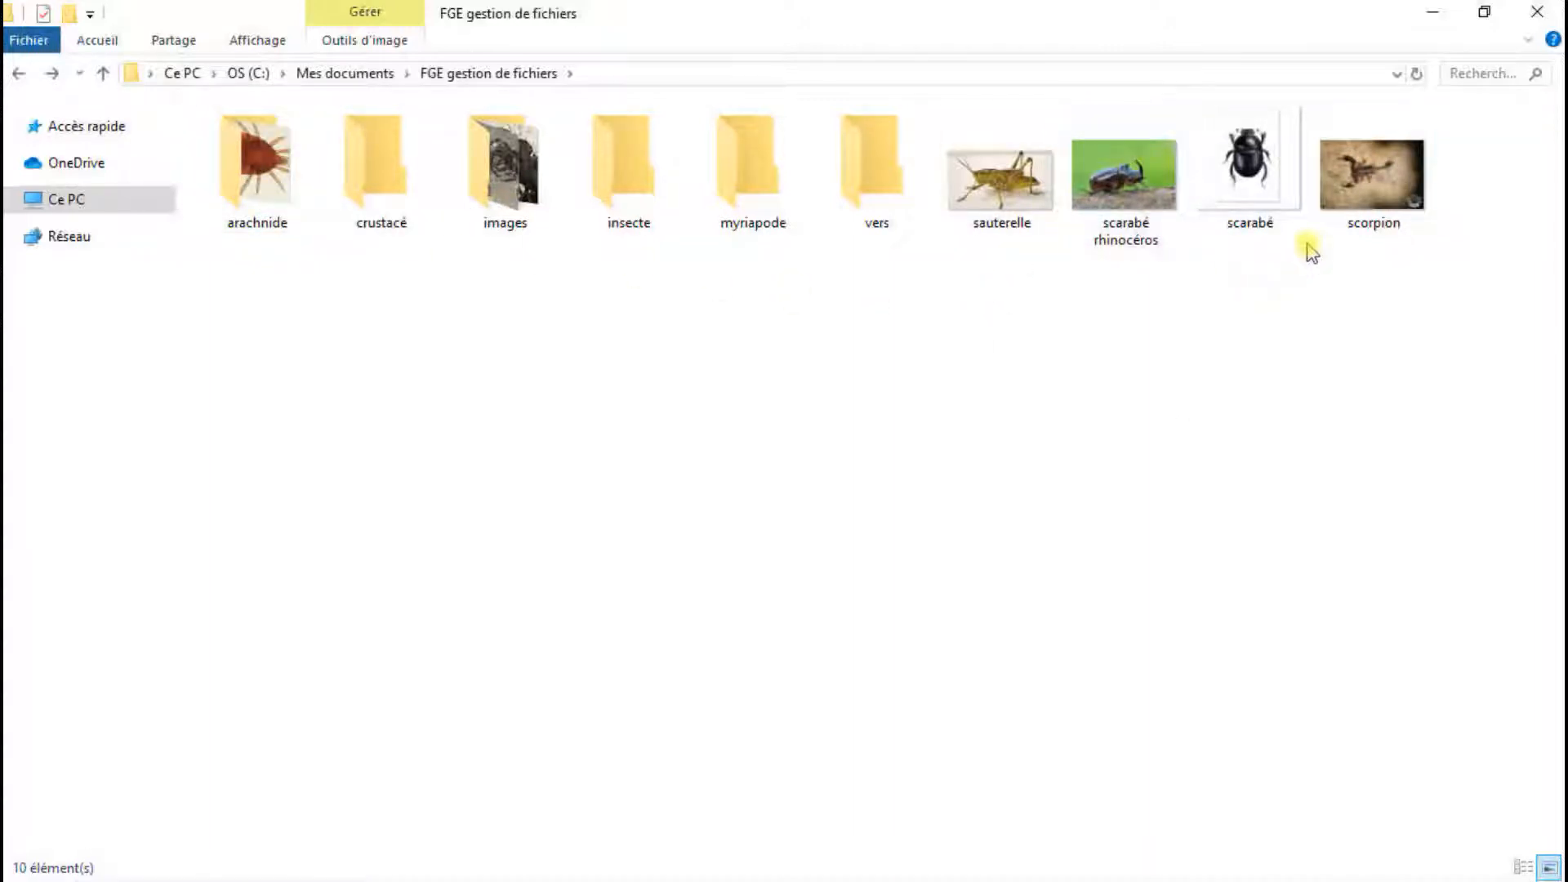
pyautogui.moveTo(1263, 256); pyautogui.dragTo(630, 164)
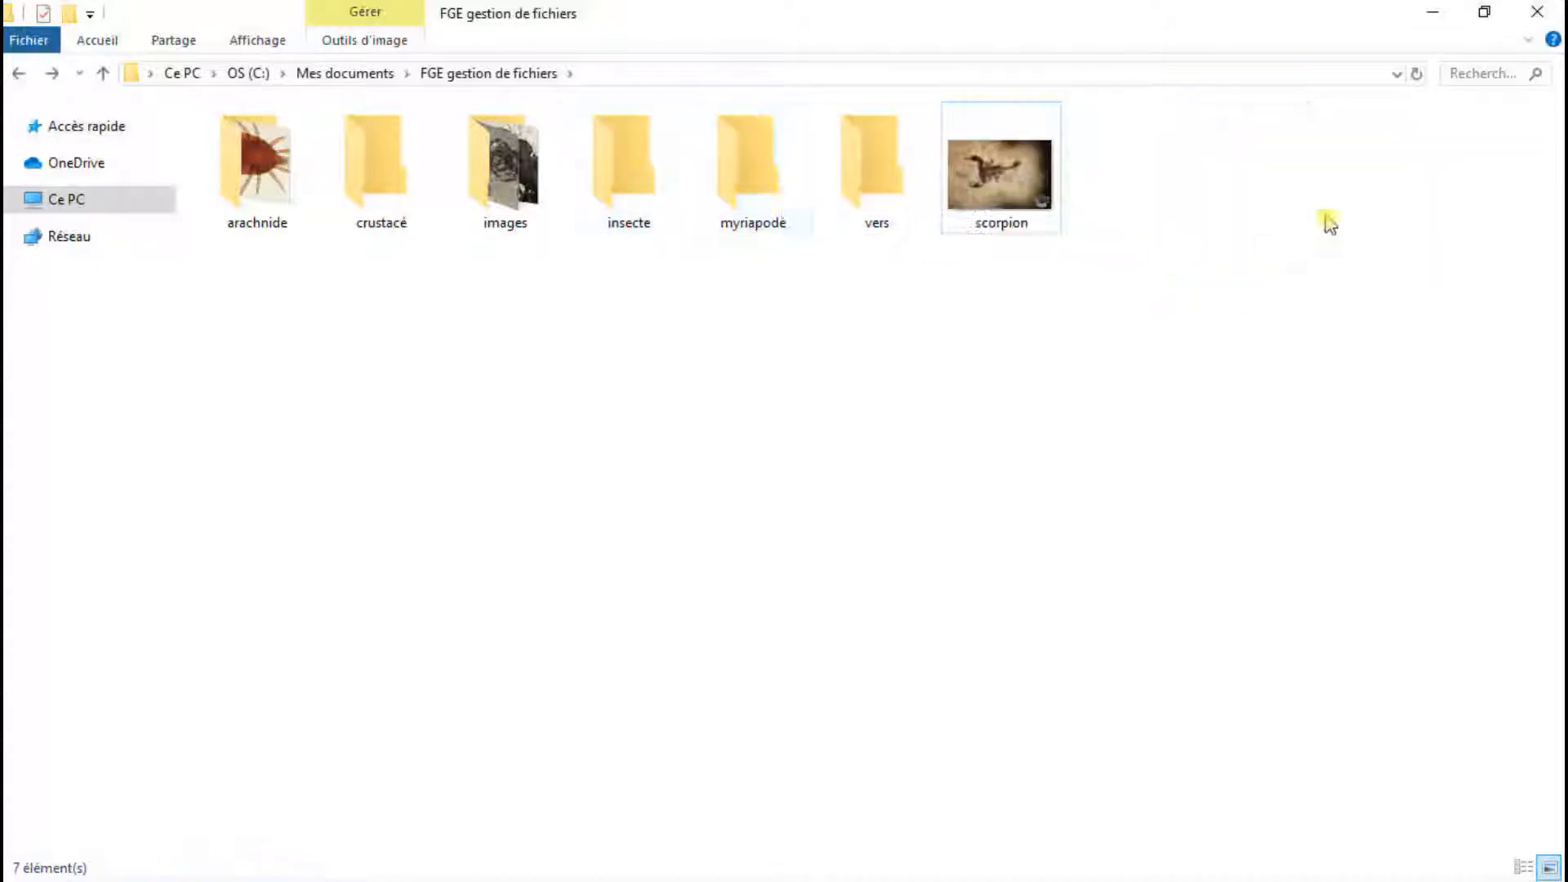
# Move the scorpion image into the arachnide folder, and check the contents of the crustacé and insecte folders
pyautogui.moveTo(1011, 168); pyautogui.dragTo(280, 192)
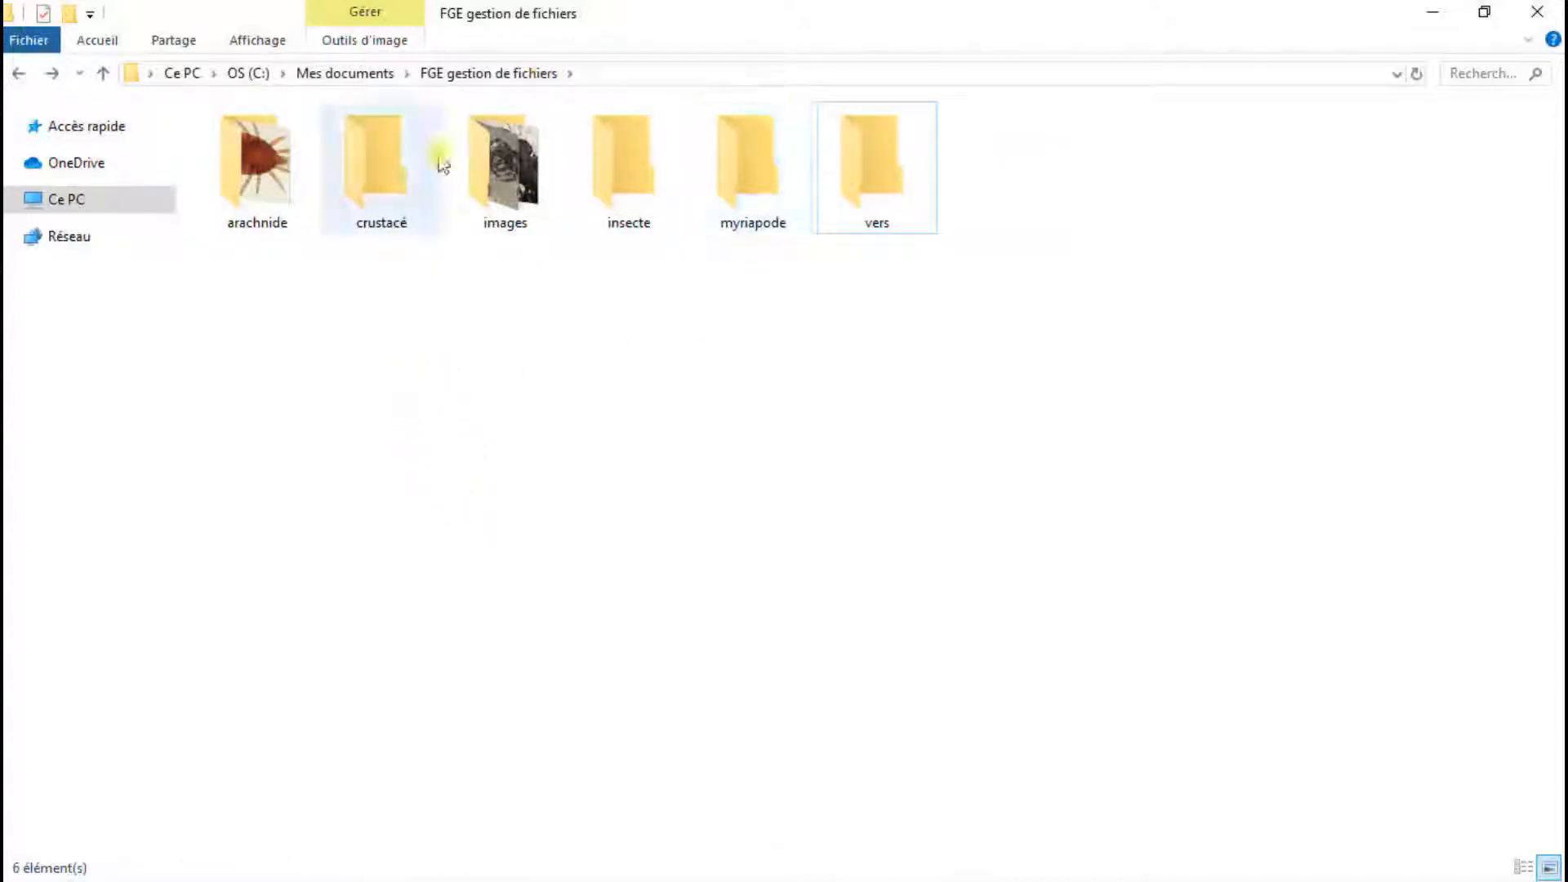
pyautogui.doubleClick(395, 156)
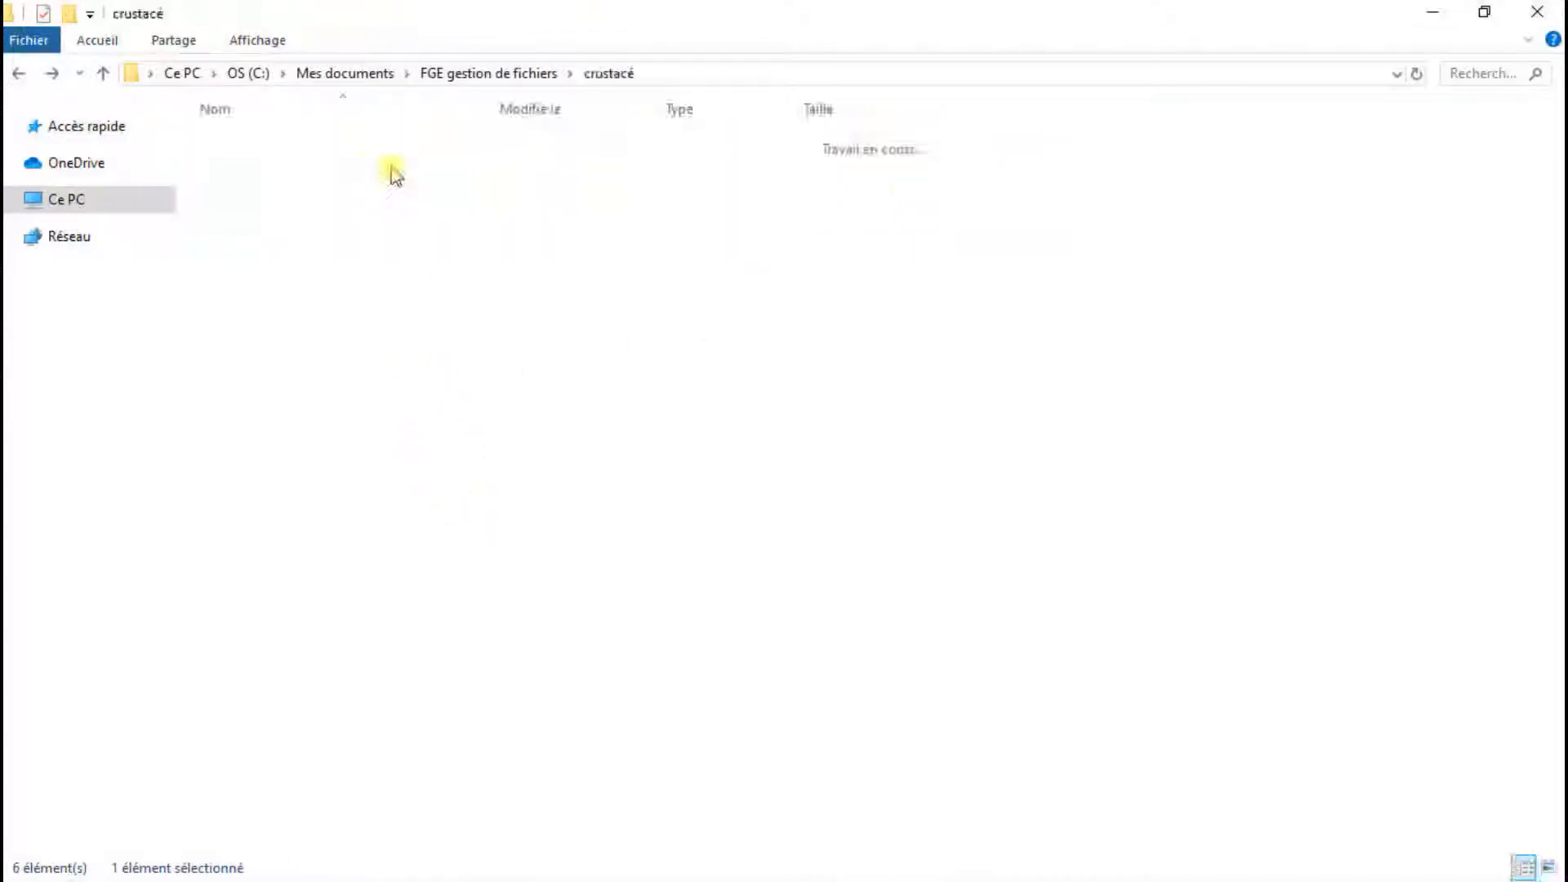
pyautogui.click(27, 72)
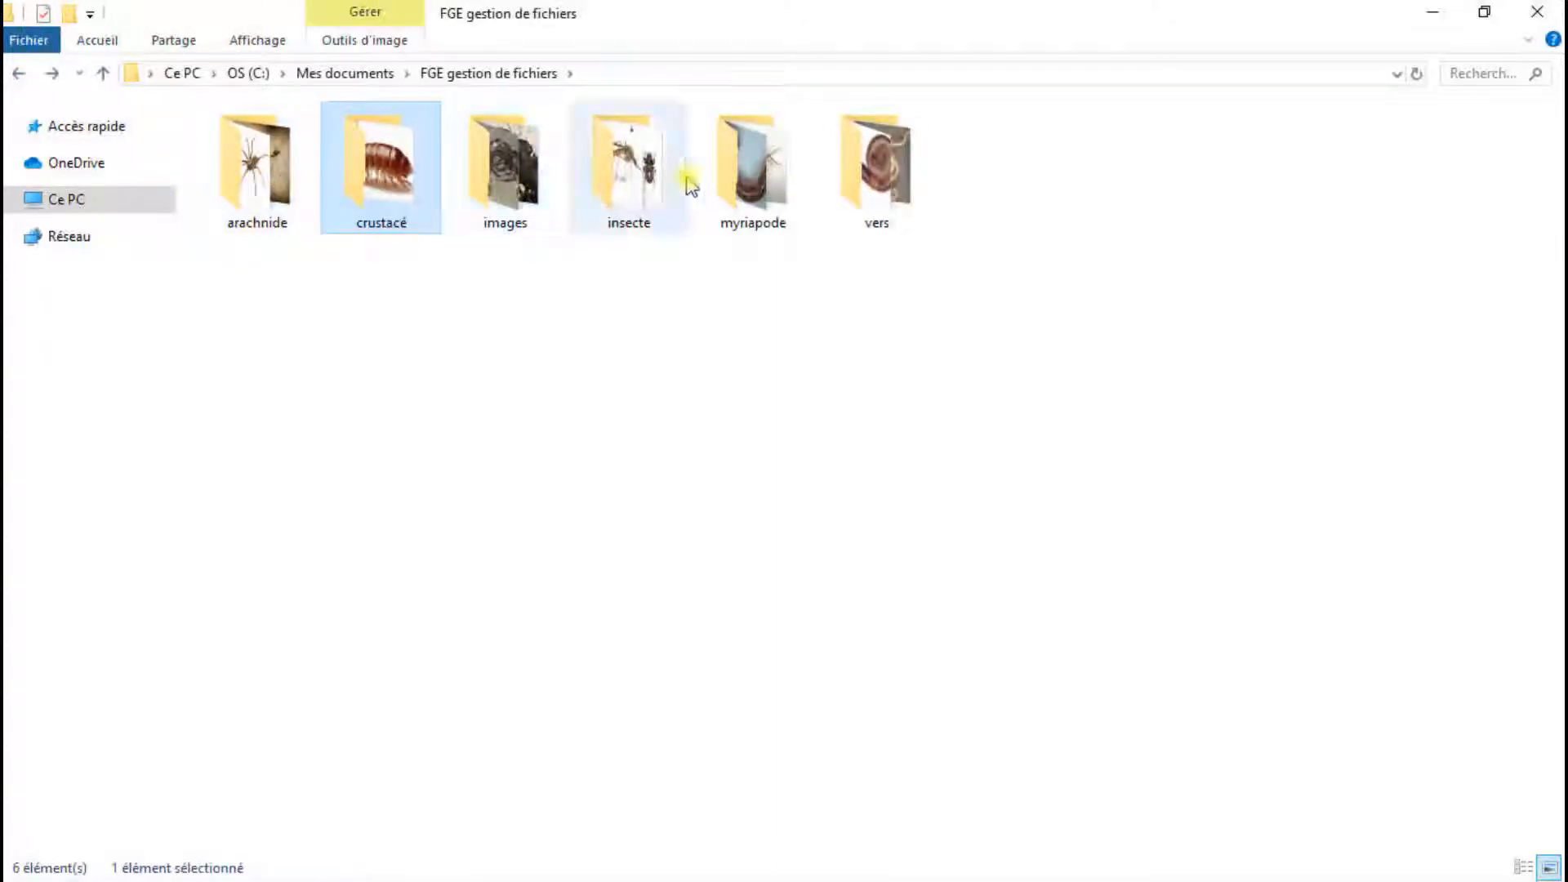
pyautogui.click(645, 164)
pyautogui.doubleClick(646, 163)
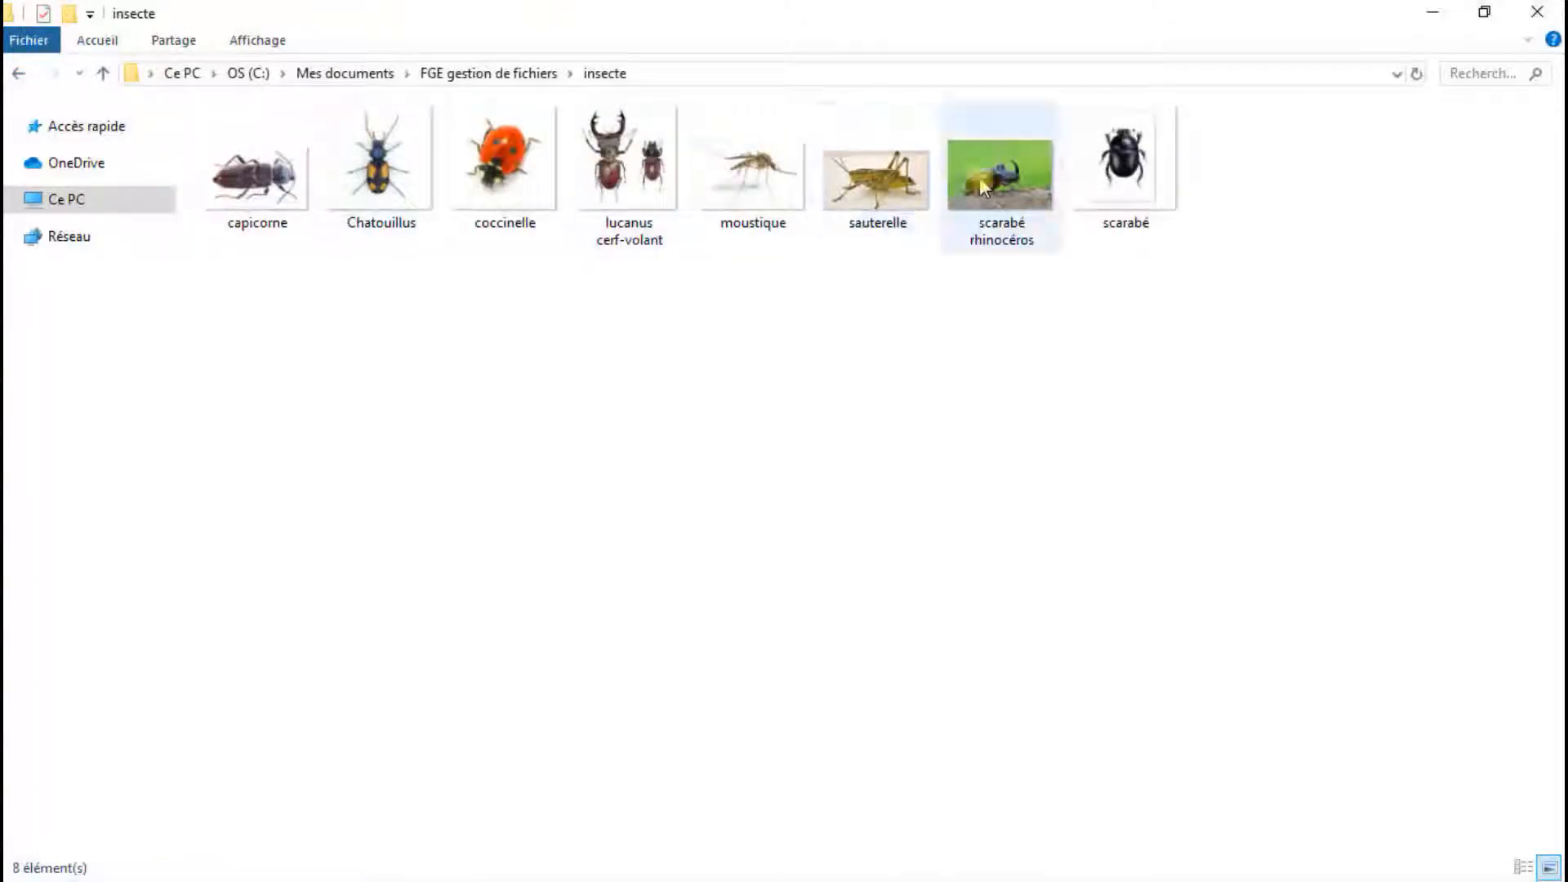
pyautogui.click(24, 73)
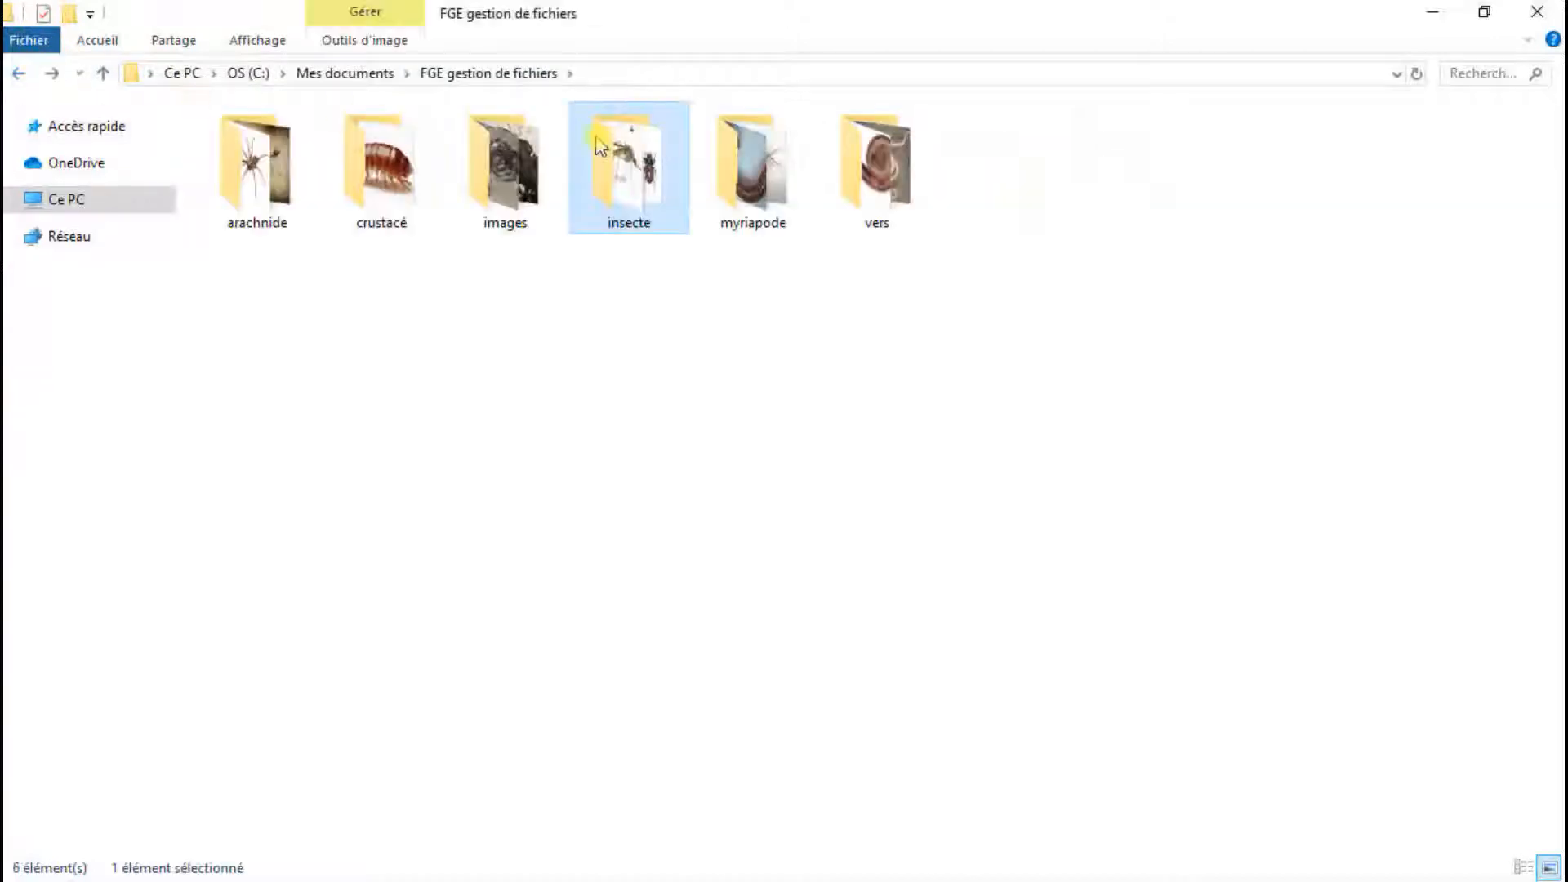
# Open the images folder inside FGE gestion de fichiers
pyautogui.doubleClick(511, 159)
pyautogui.moveTo(1523, 443); pyautogui.dragTo(221, 96)
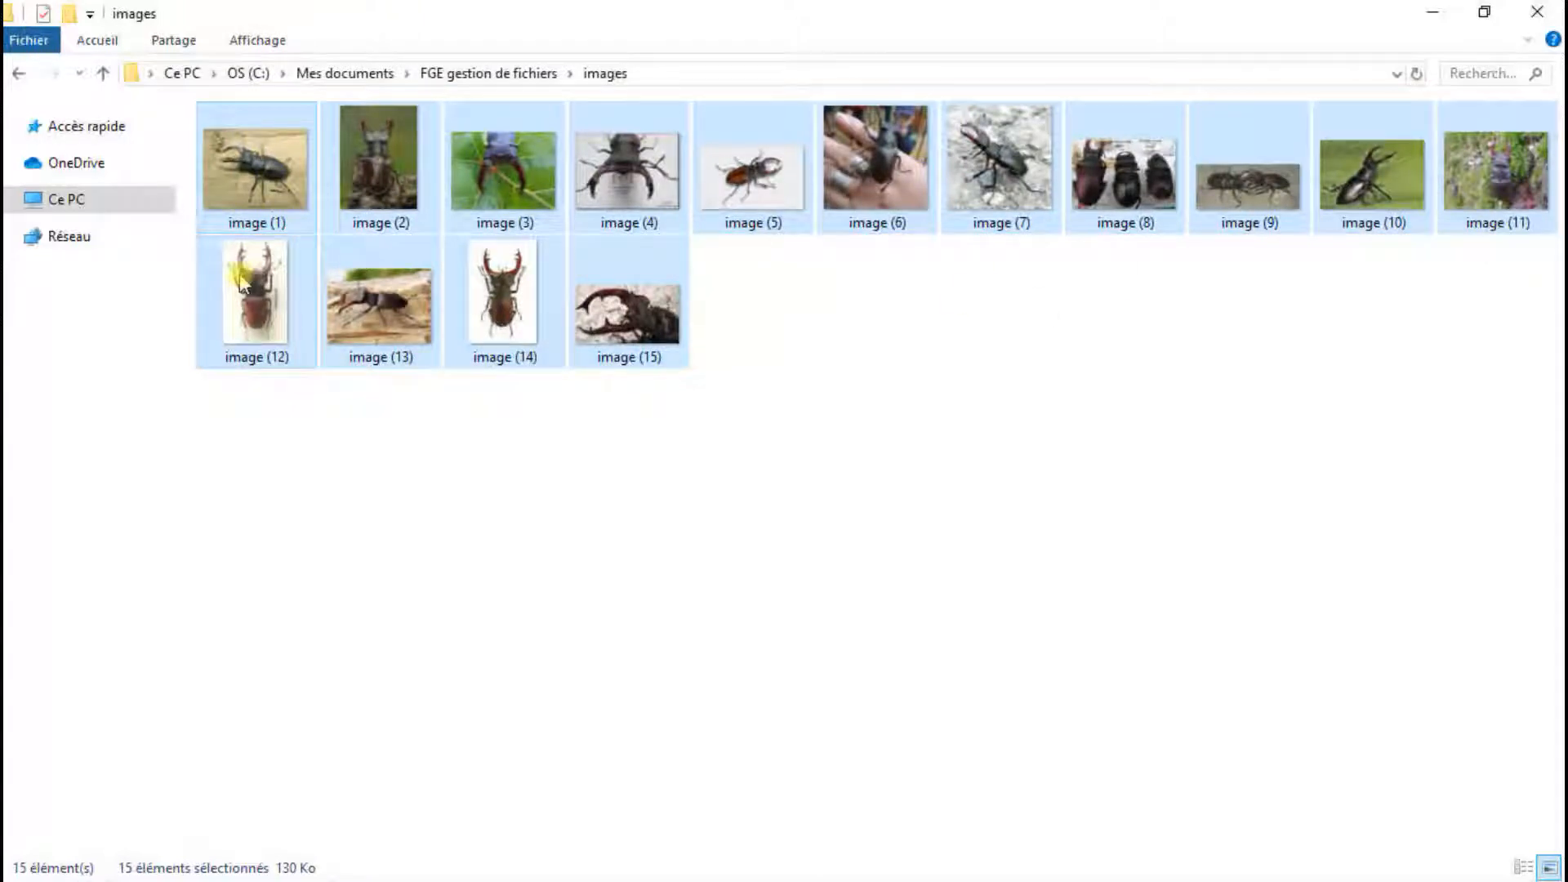
pyautogui.click(413, 494)
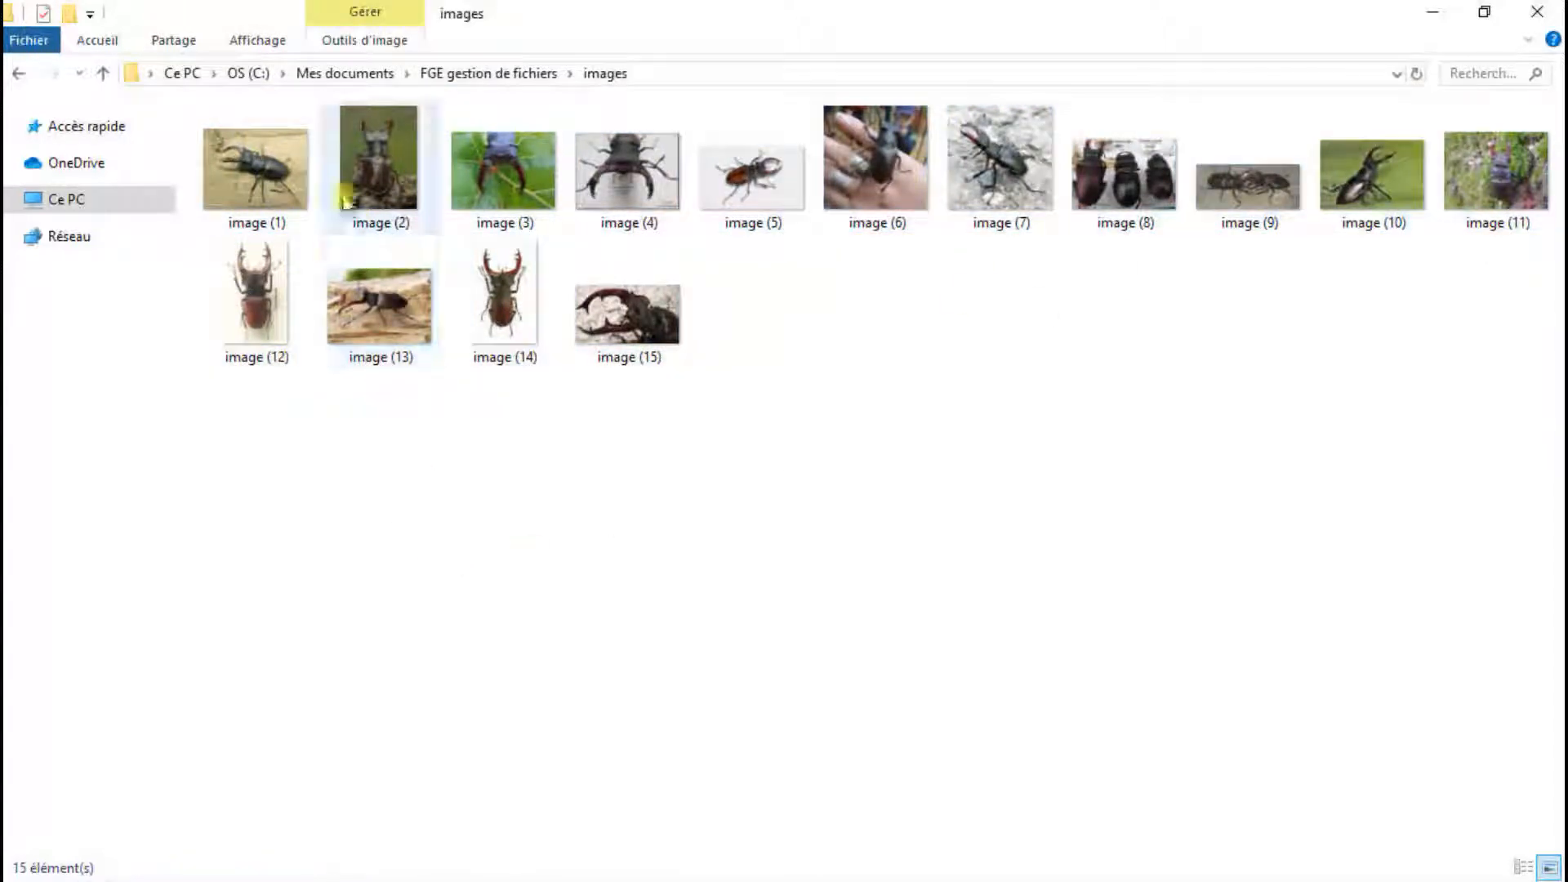
# Rename the image (1) file as cerf-volant
pyautogui.click(259, 171)
pyautogui.rightClick(259, 171)
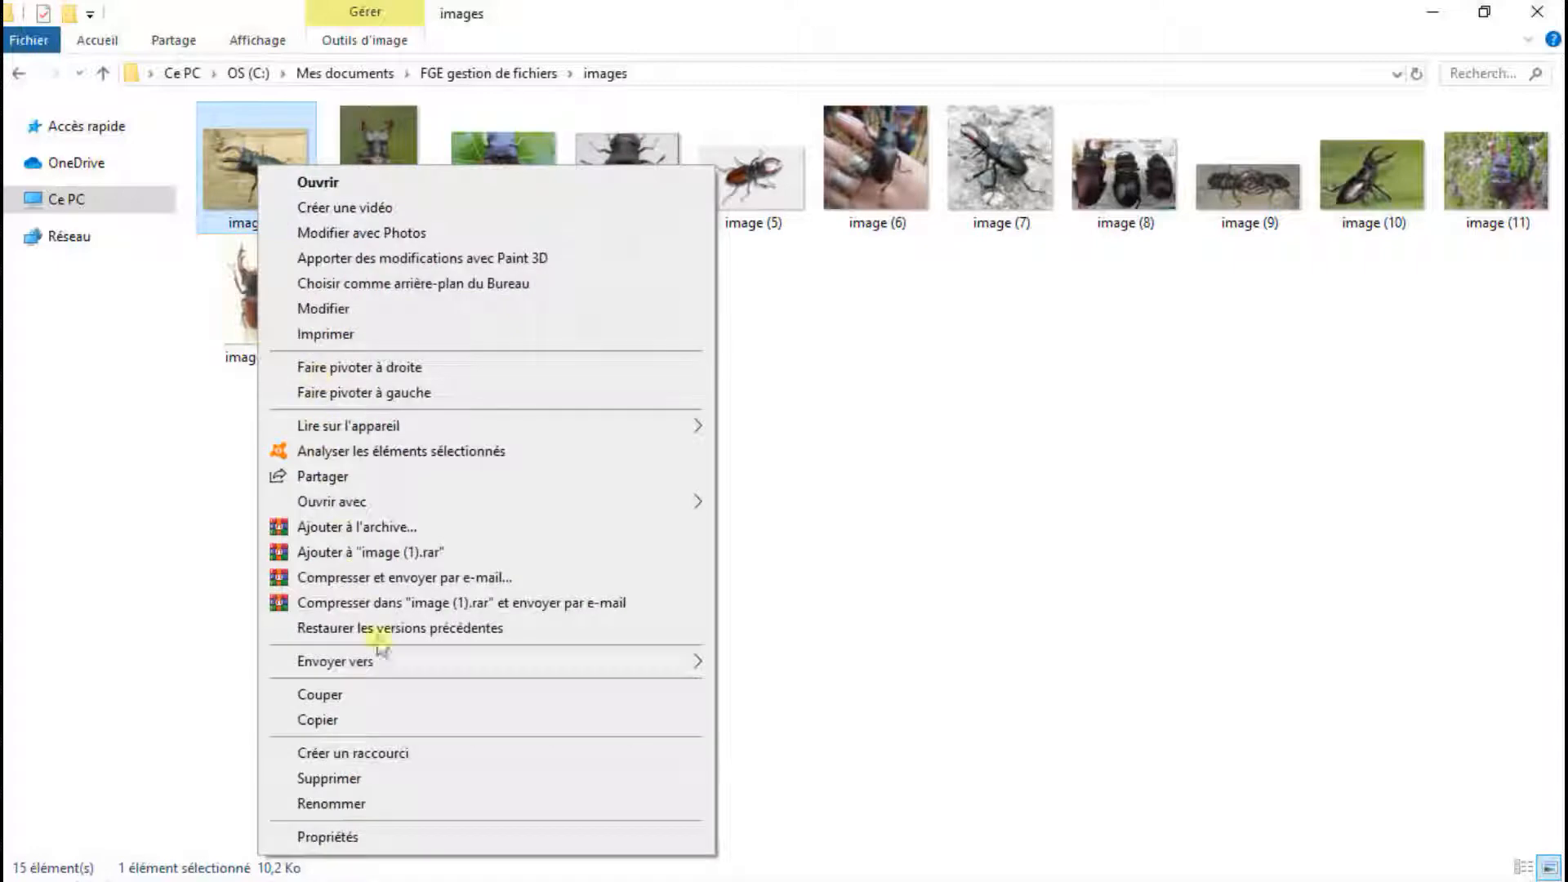
pyautogui.click(331, 804)
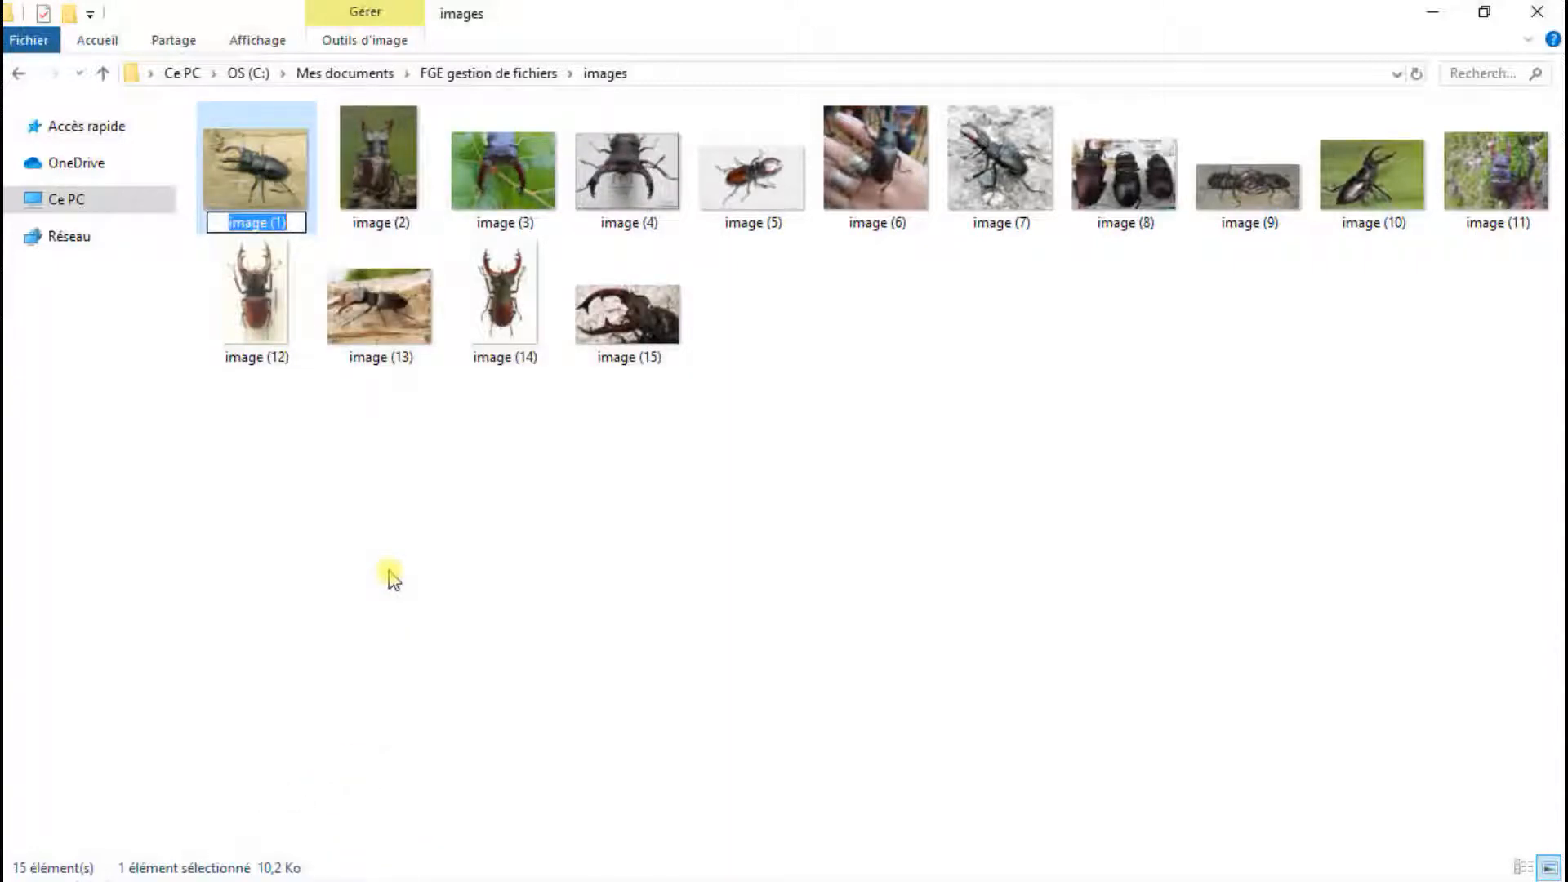
pyautogui.write('erf-')
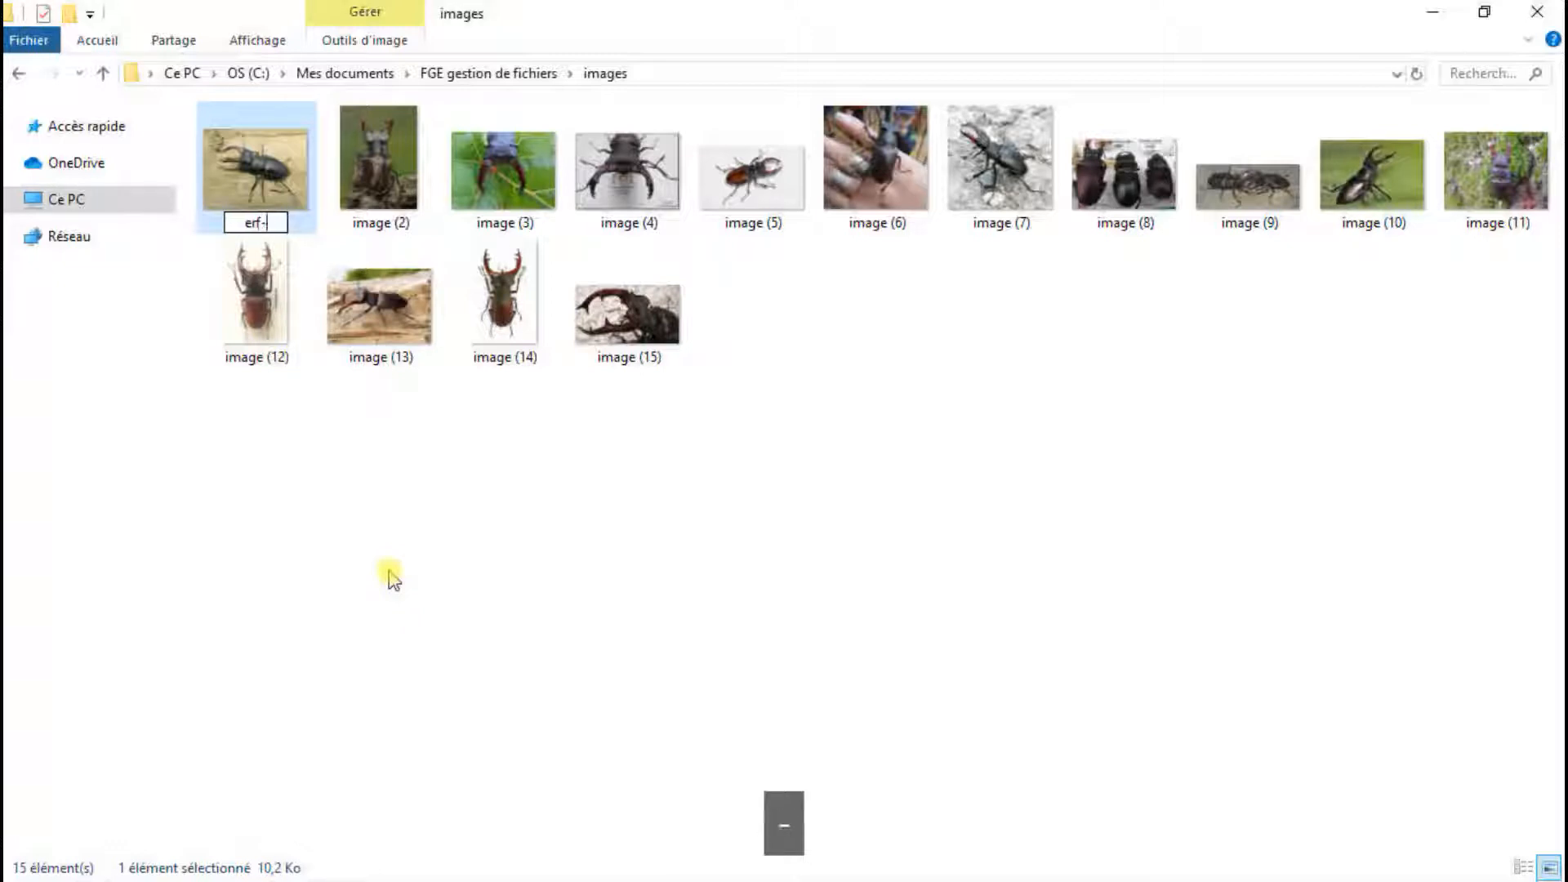
pyautogui.write('nt')
pyautogui.press('BackSpace')
pyautogui.press('BackSpace')
pyautogui.press('BackSpace')
pyautogui.press('BackSpace')
pyautogui.press('BackSpace')
pyautogui.press('BackSpace')
pyautogui.press('BackSpace')
pyautogui.press('BackSpace')
pyautogui.press('BackSpace')
pyautogui.write('cerf-volant')
pyautogui.press('Return')
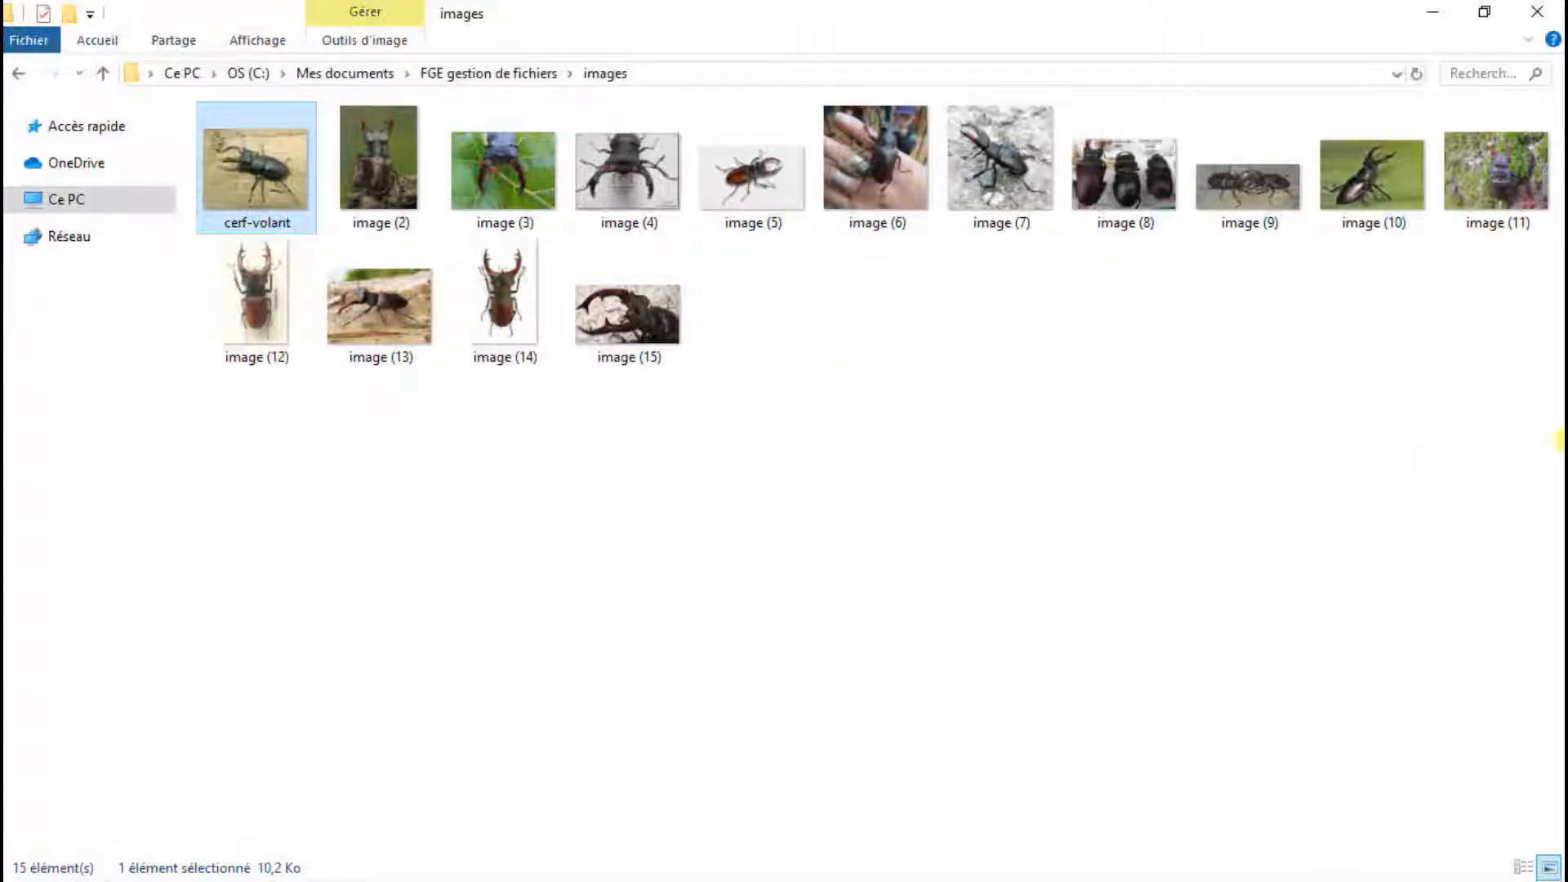
# Rename all the files in the images folder together as cerf-volant, and return to the FGE gestion de fichiers folder
pyautogui.click(1556, 441)
pyautogui.moveTo(1319, 429); pyautogui.dragTo(237, 115)
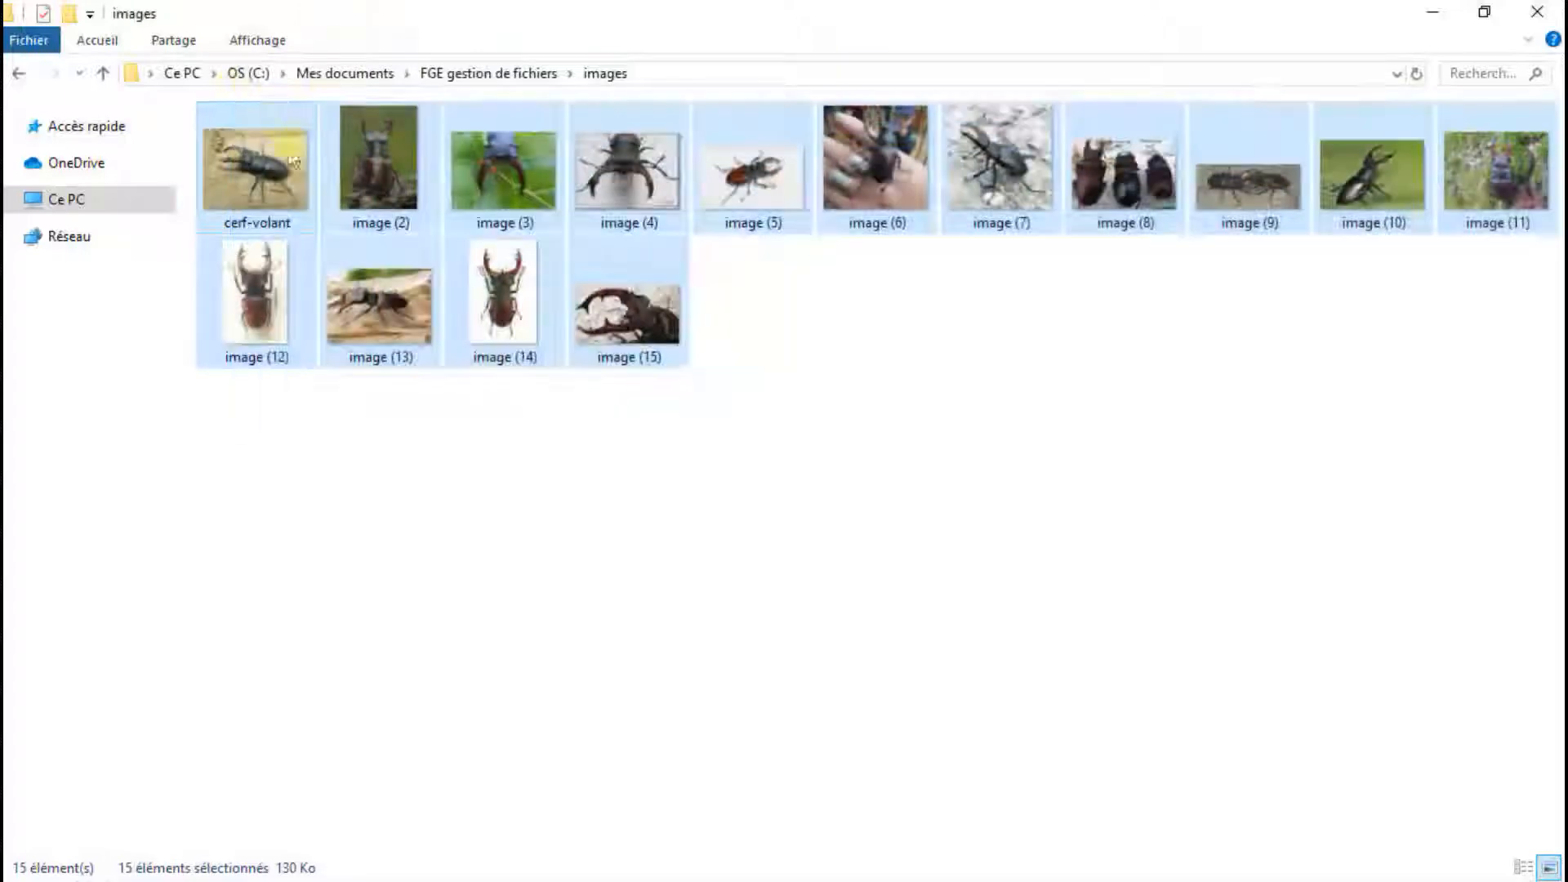
pyautogui.rightClick(609, 293)
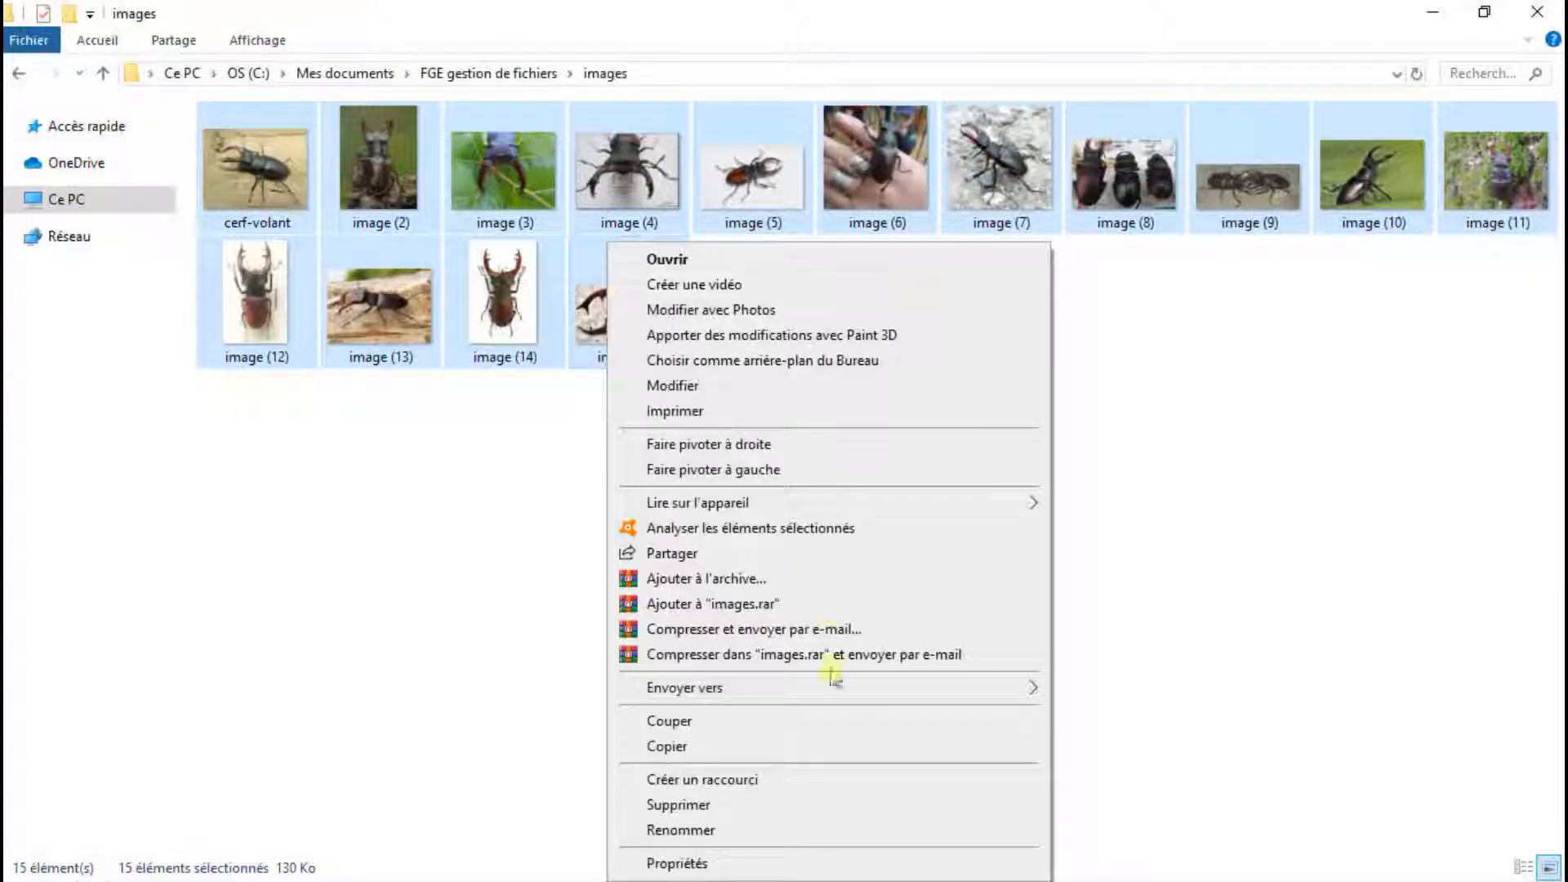
pyautogui.click(681, 831)
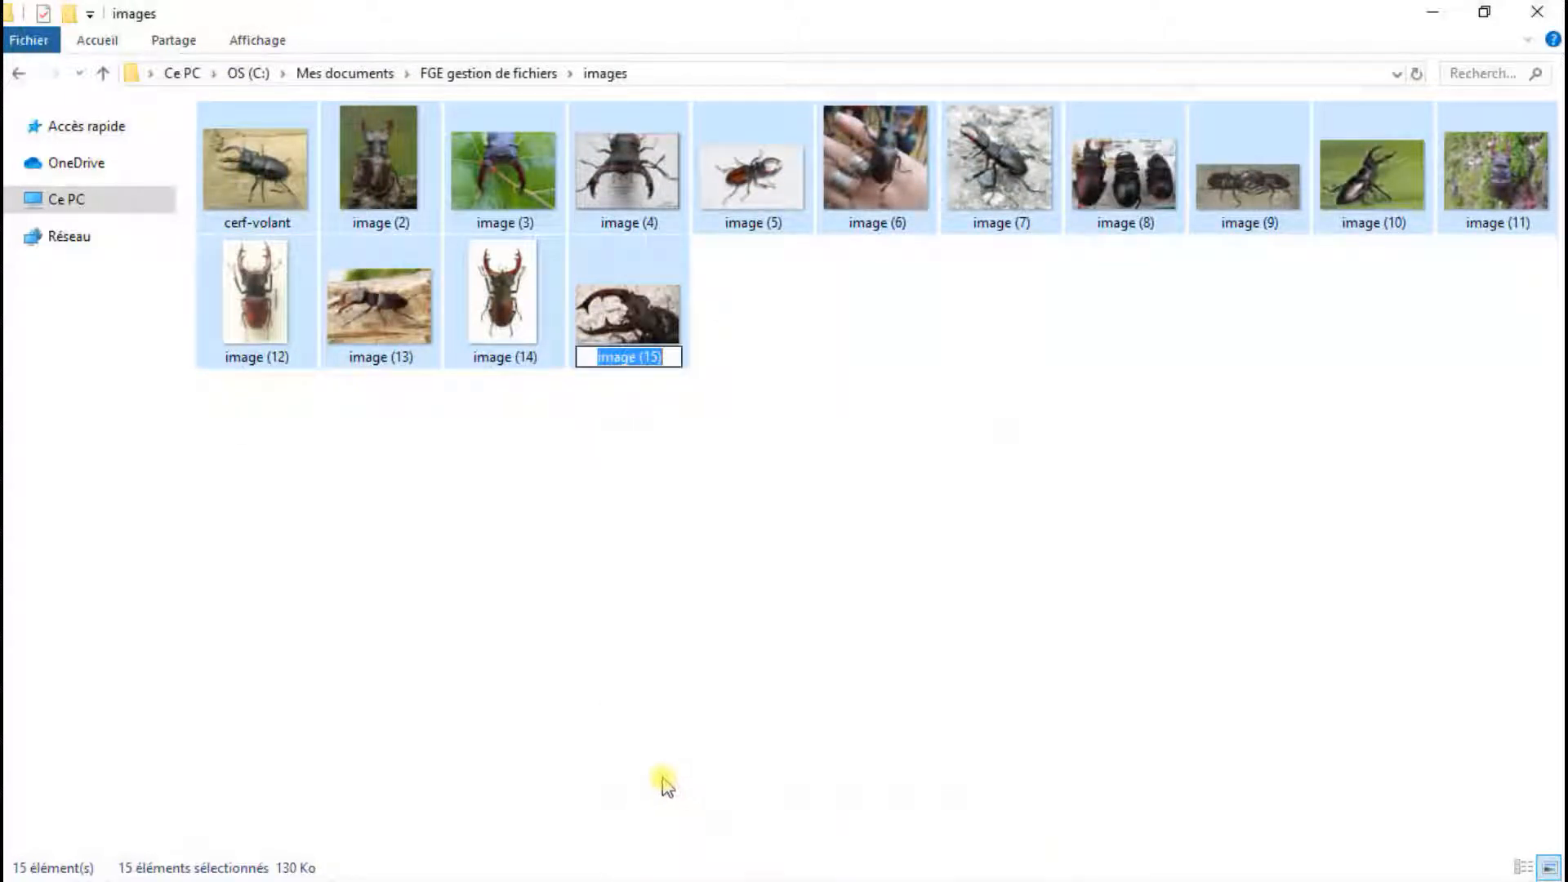
pyautogui.write('cer')
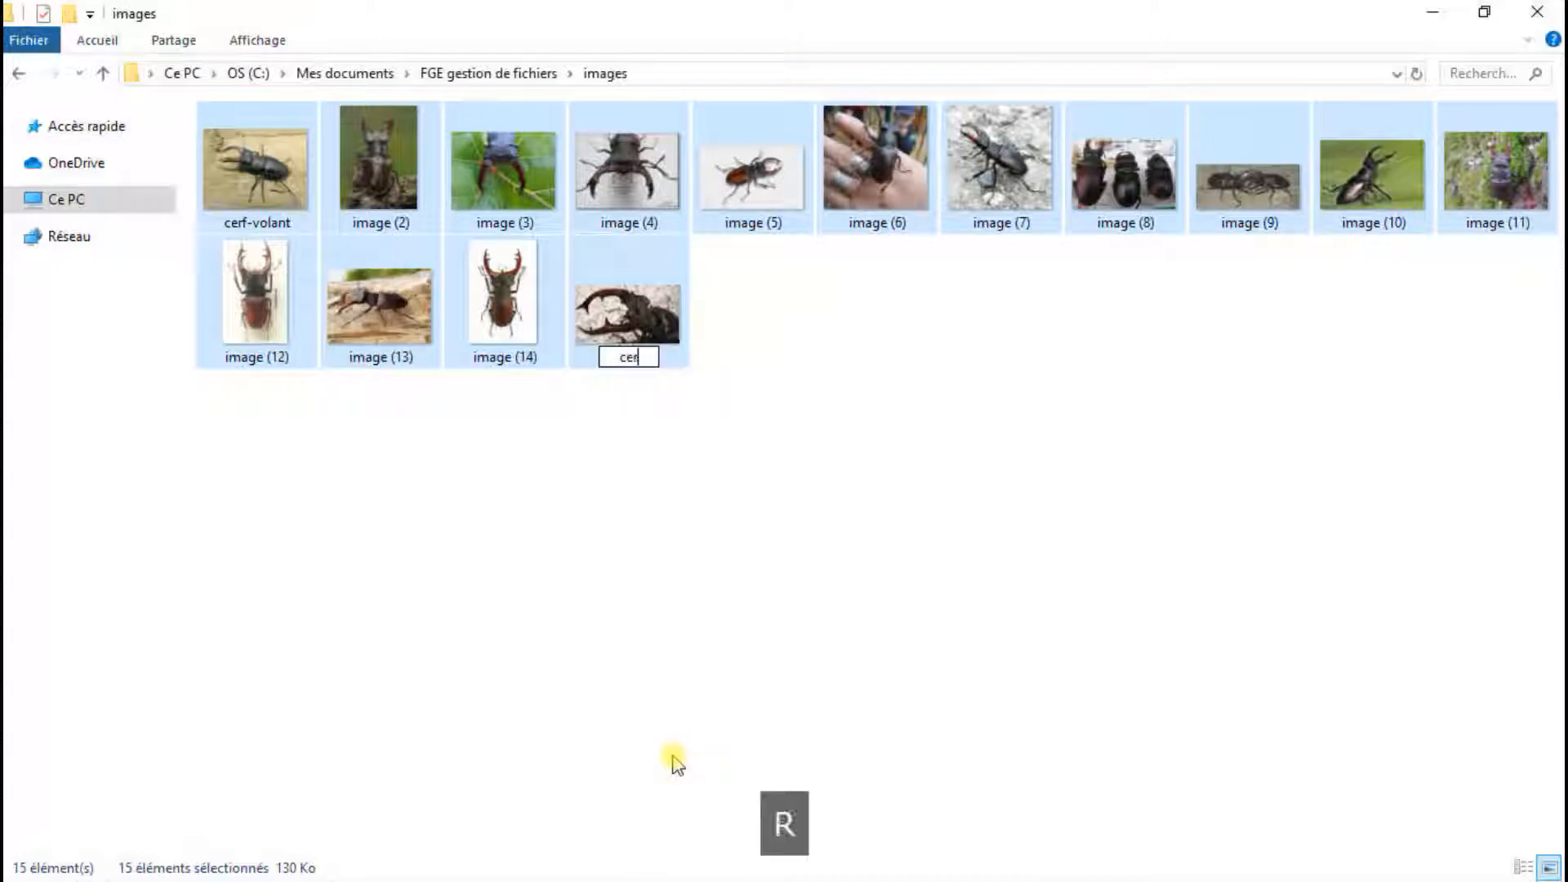
pyautogui.write('f-volant')
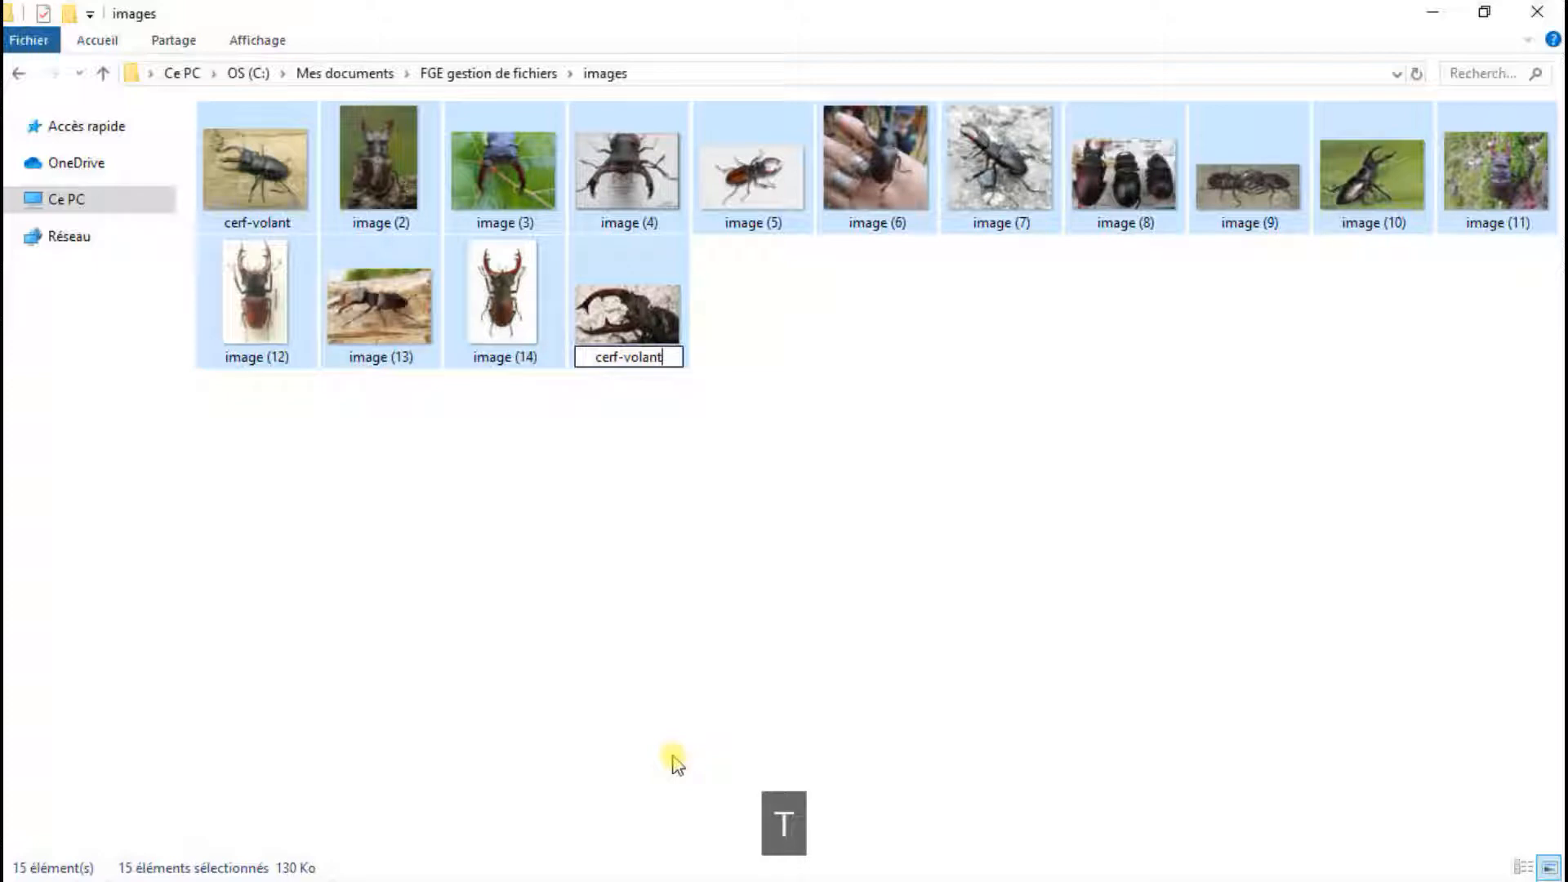
pyautogui.press('BackSpace')
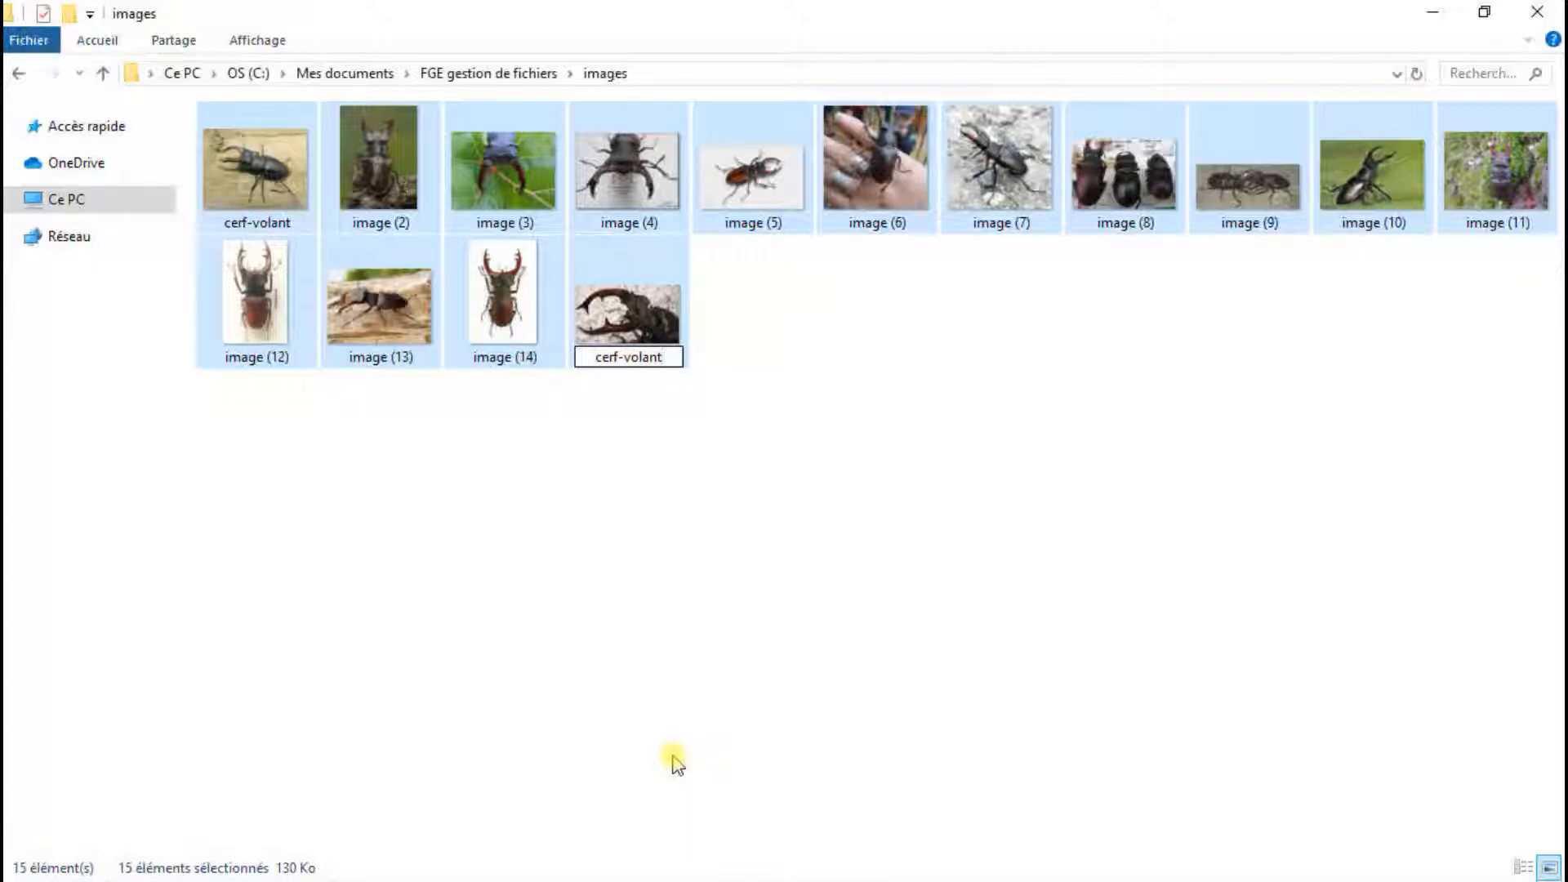
pyautogui.press('Return')
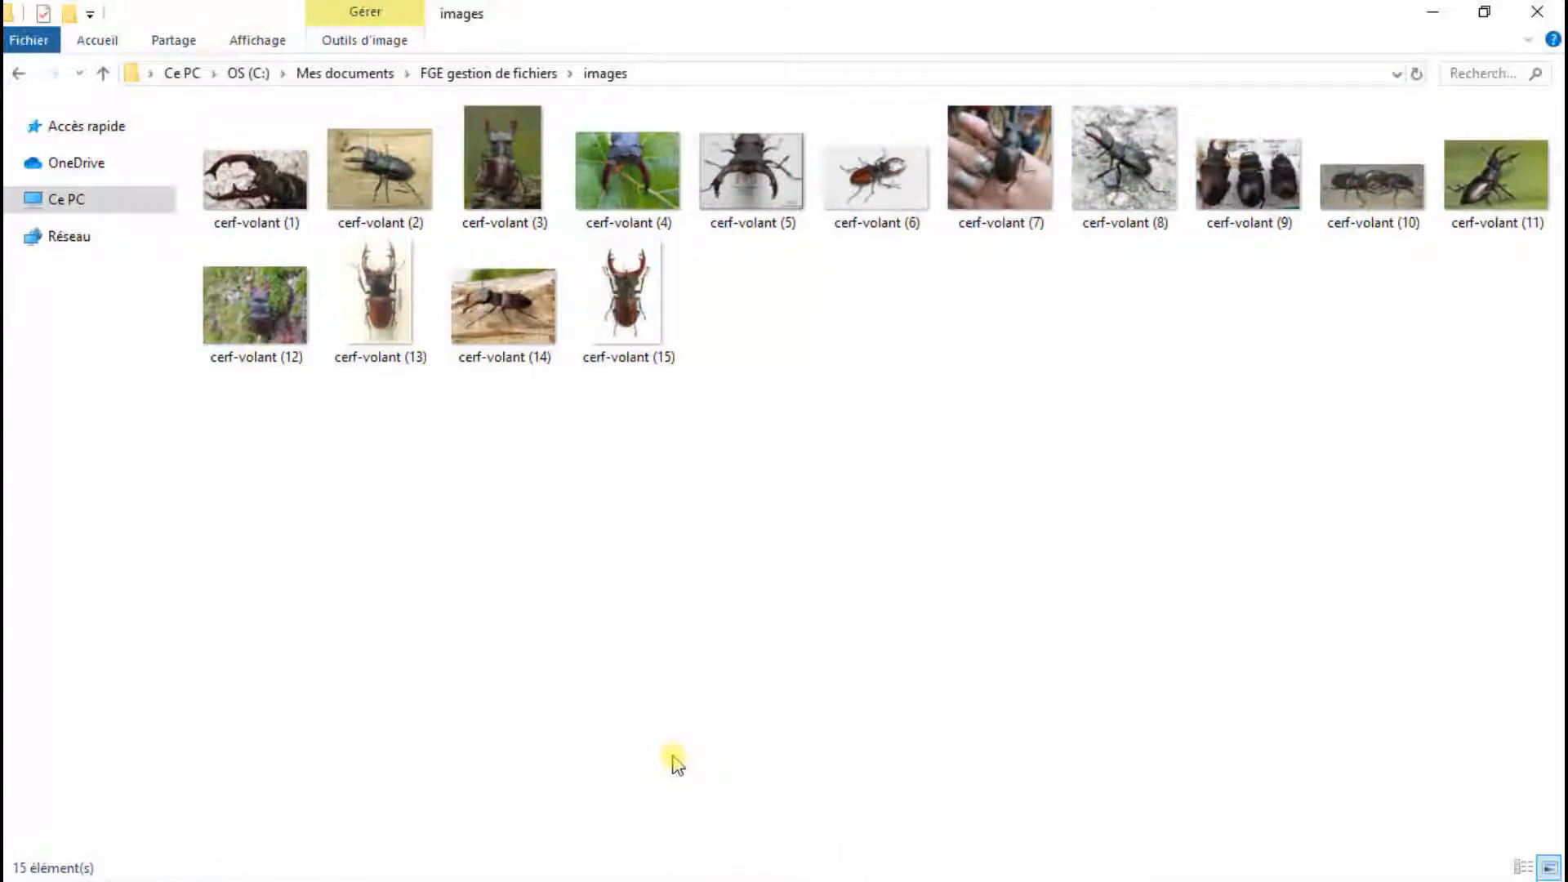
pyautogui.click(18, 74)
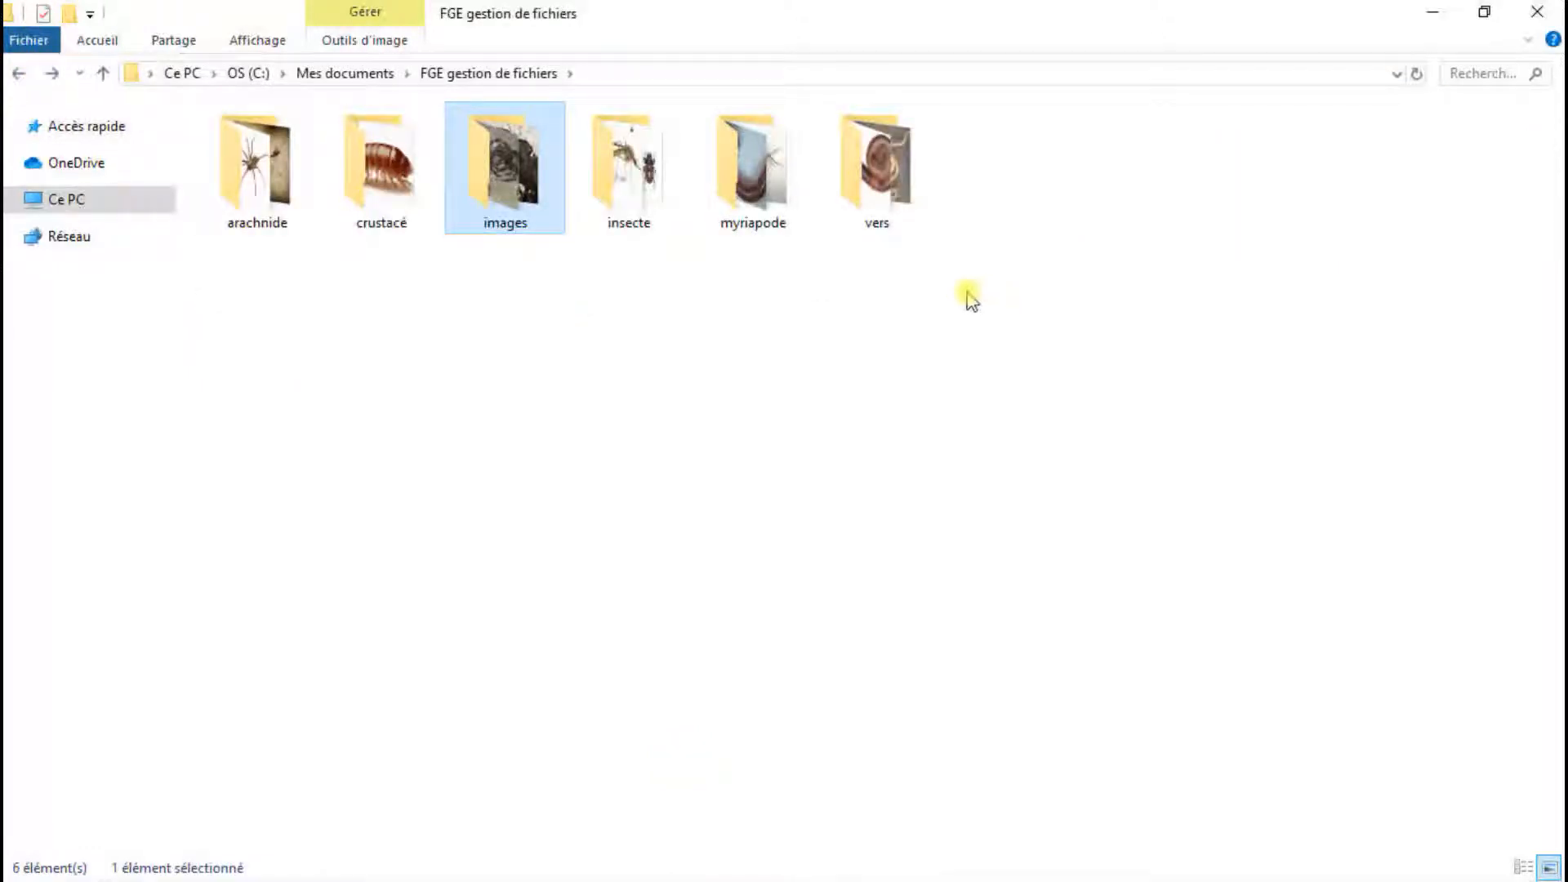